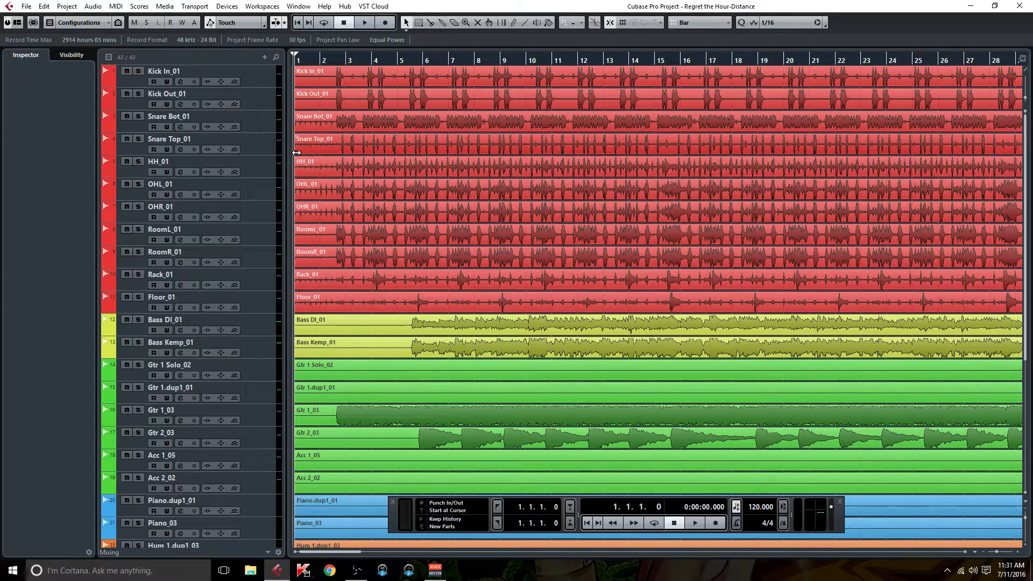
Open the MixConsole, move the transport panel clear of the faders, and bring the first drum channels into view
{"action": "key", "text": "F3"}
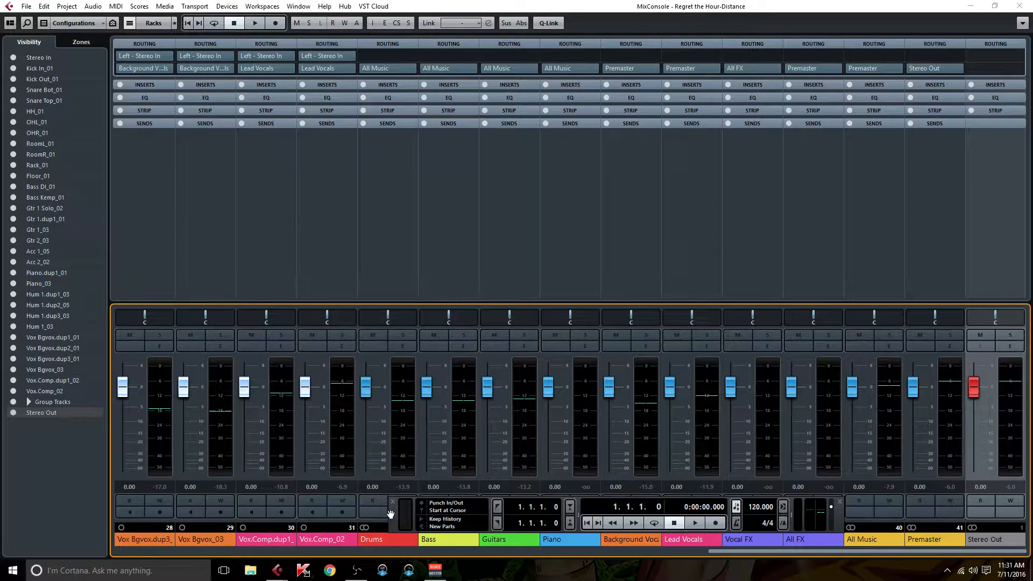
{"action": "left_click_drag", "start_coordinate": [399, 525], "coordinate": [398, 268]}
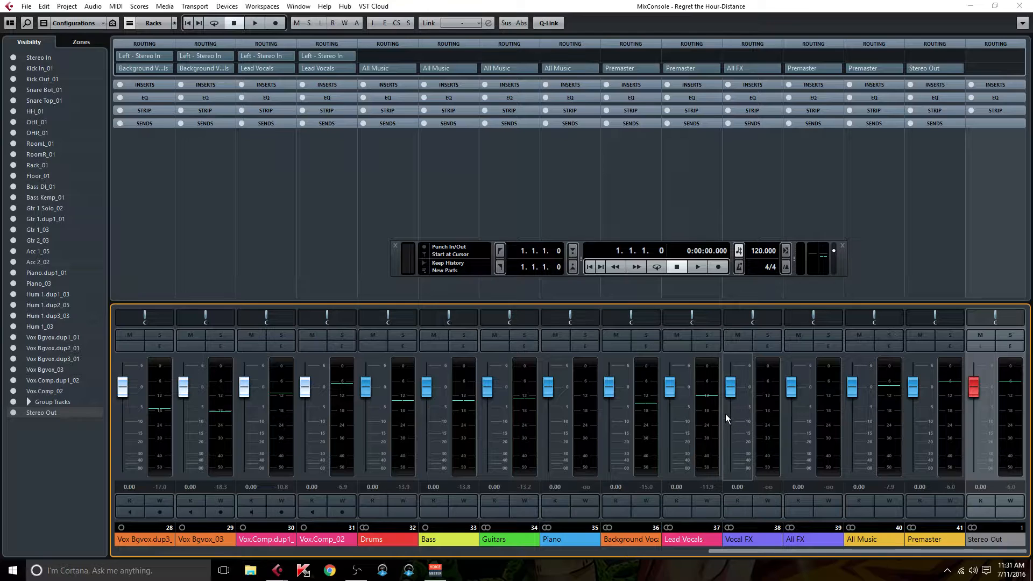
{"action": "left_click_drag", "start_coordinate": [721, 550], "coordinate": [118, 565]}
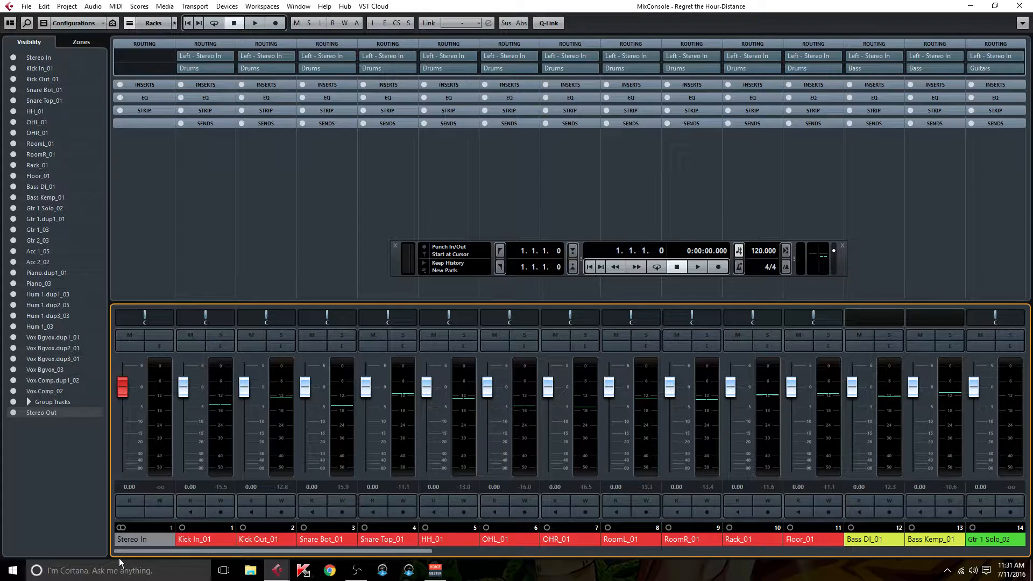
Check the pre-gain in the Kick In_01 channel settings, and look over the group and output channels at the end of the mixer
{"action": "left_click", "coordinate": [227, 344]}
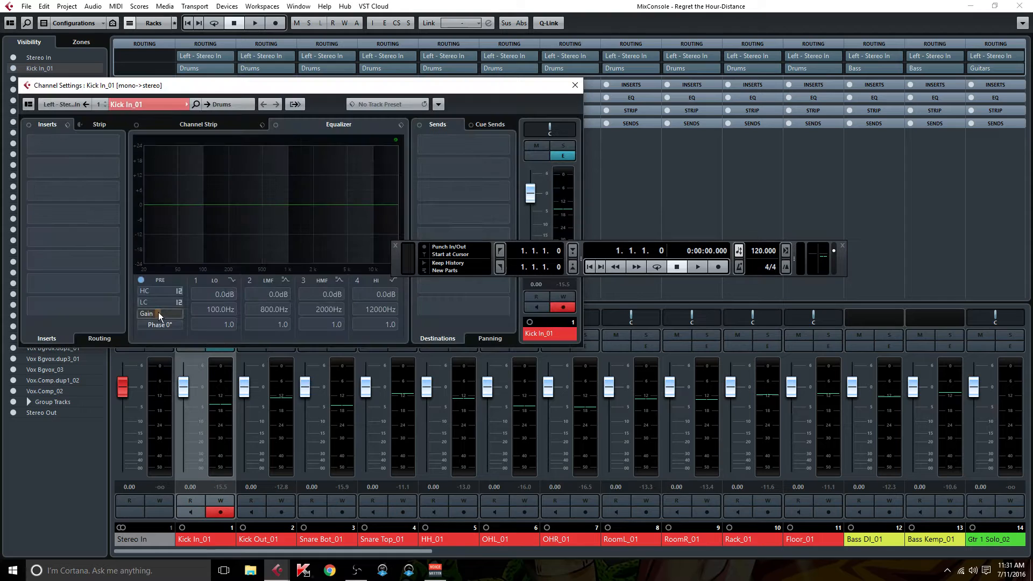
{"action": "left_click", "coordinate": [575, 85]}
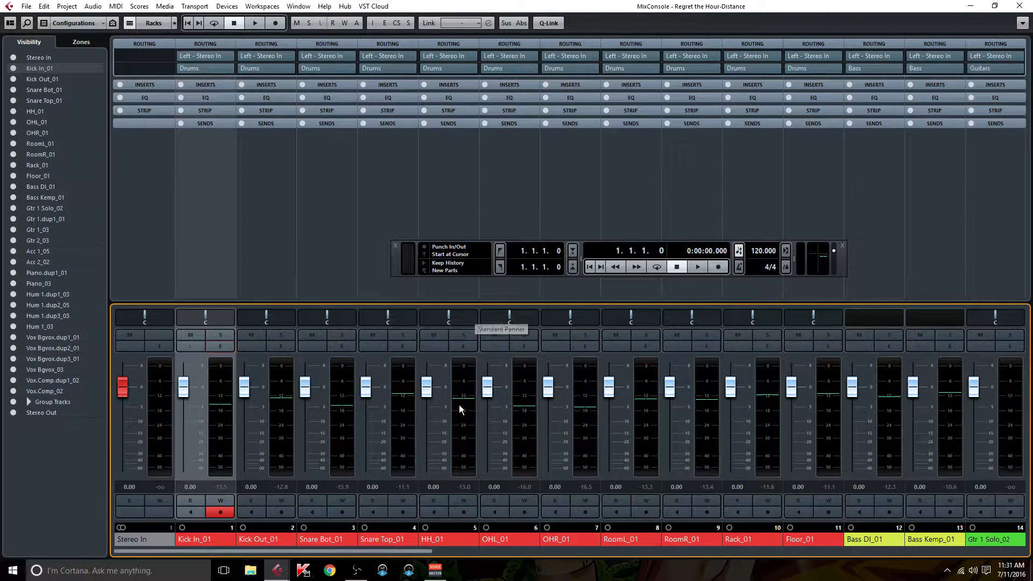
{"action": "left_click_drag", "start_coordinate": [424, 549], "coordinate": [1028, 535]}
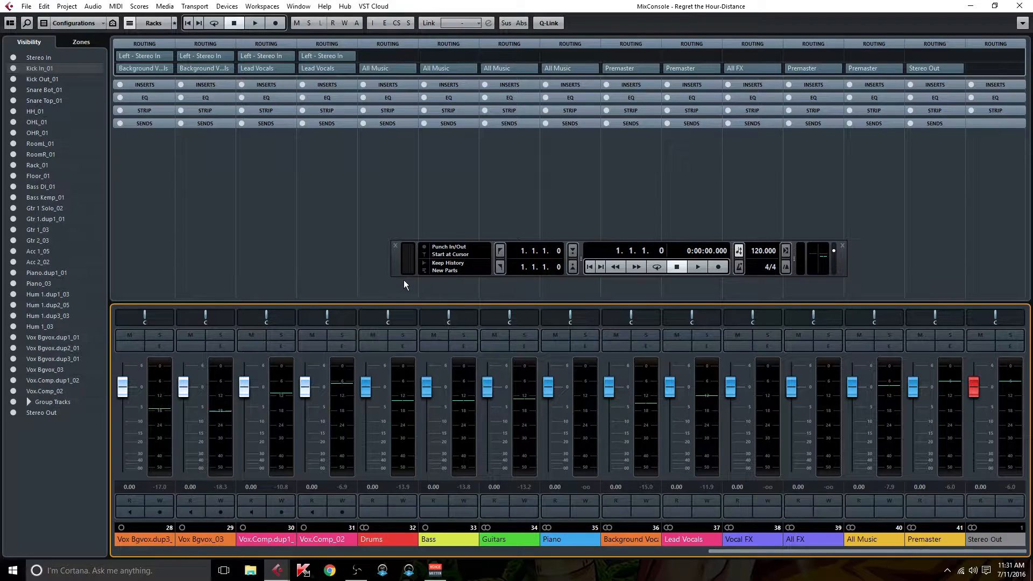
{"action": "left_click_drag", "start_coordinate": [400, 269], "coordinate": [396, 259]}
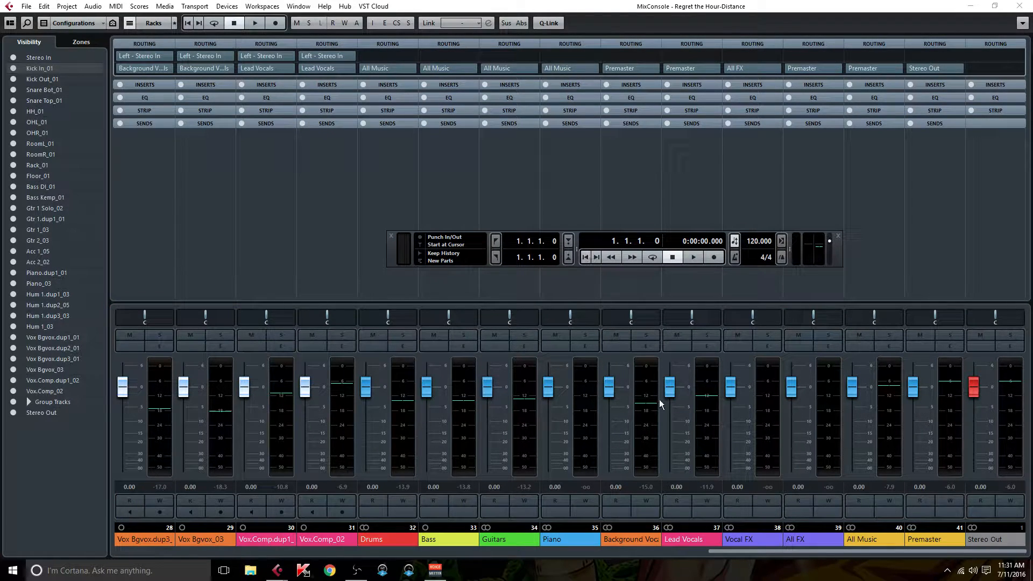
{"action": "left_click_drag", "start_coordinate": [718, 550], "coordinate": [124, 554]}
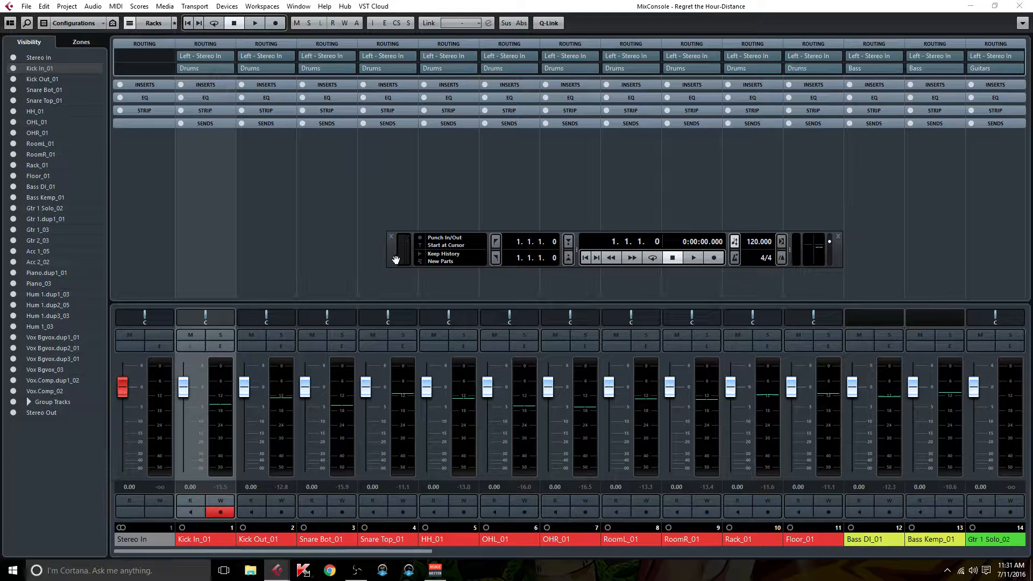
Open the Kick In_01 channel settings and arrange its window beside the transport panel so both stay clear of the faders
{"action": "left_click_drag", "start_coordinate": [395, 260], "coordinate": [539, 262]}
{"action": "left_click", "coordinate": [218, 349]}
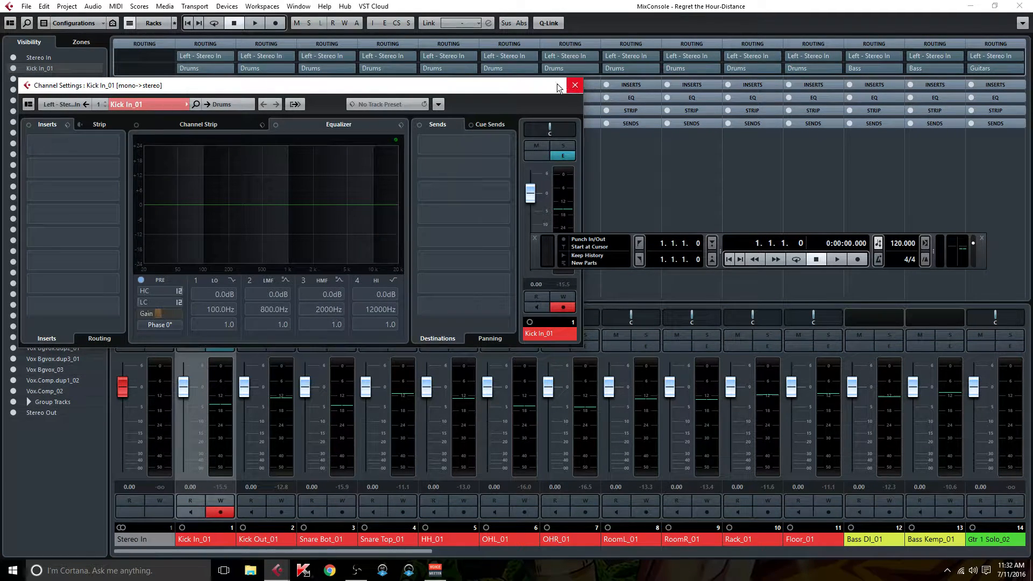
{"action": "left_click_drag", "start_coordinate": [366, 88], "coordinate": [414, 62]}
{"action": "left_click_drag", "start_coordinate": [533, 261], "coordinate": [639, 268]}
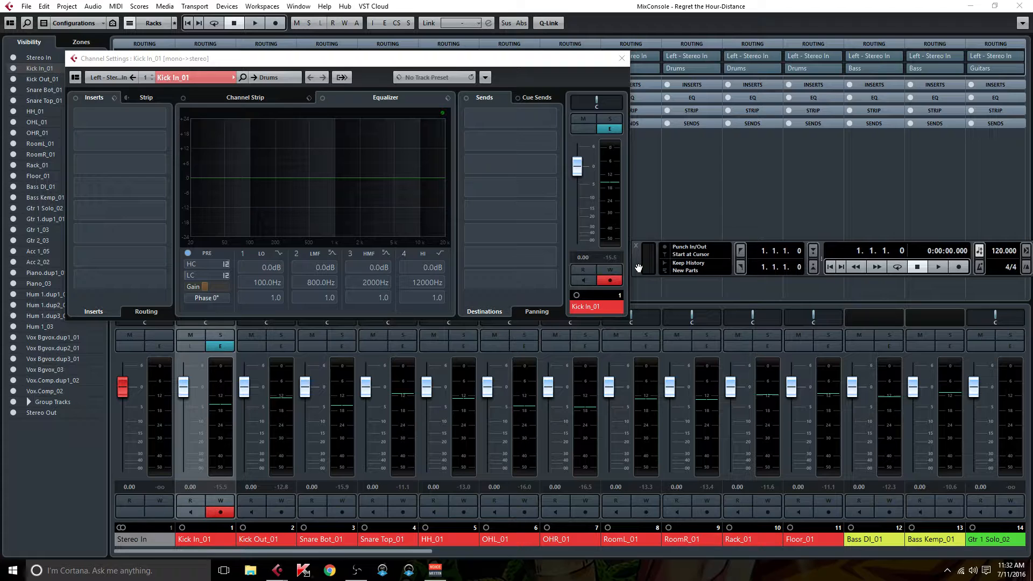
{"action": "right_click", "coordinate": [624, 272]}
{"action": "left_click", "coordinate": [383, 57]}
Start playback, compare the Kick In_01 pre-gain with its meter level, and close its channel settings
{"action": "key", "text": "space"}
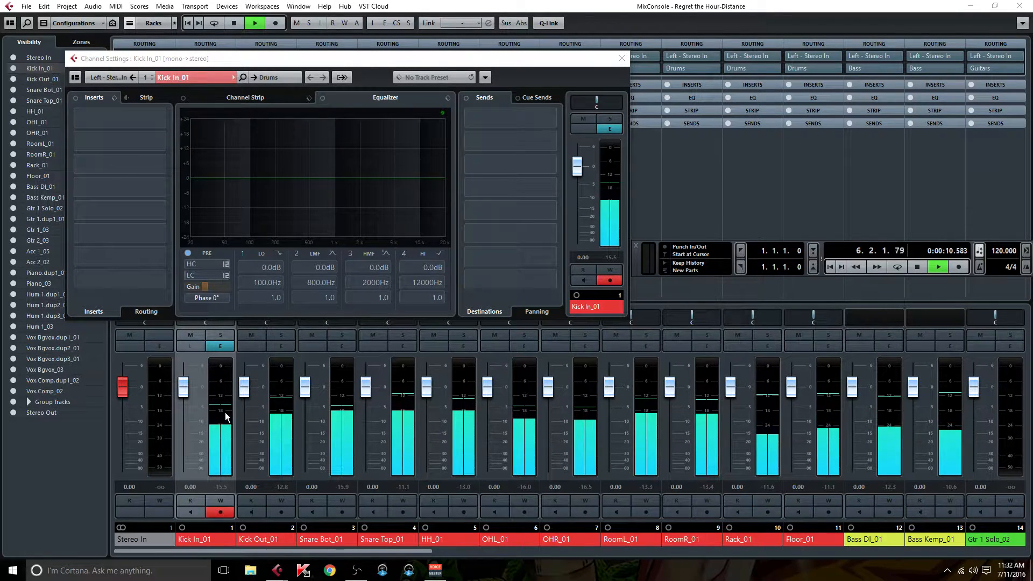
{"action": "scroll", "coordinate": [220, 288], "scroll_direction": "down", "scroll_amount": 10}
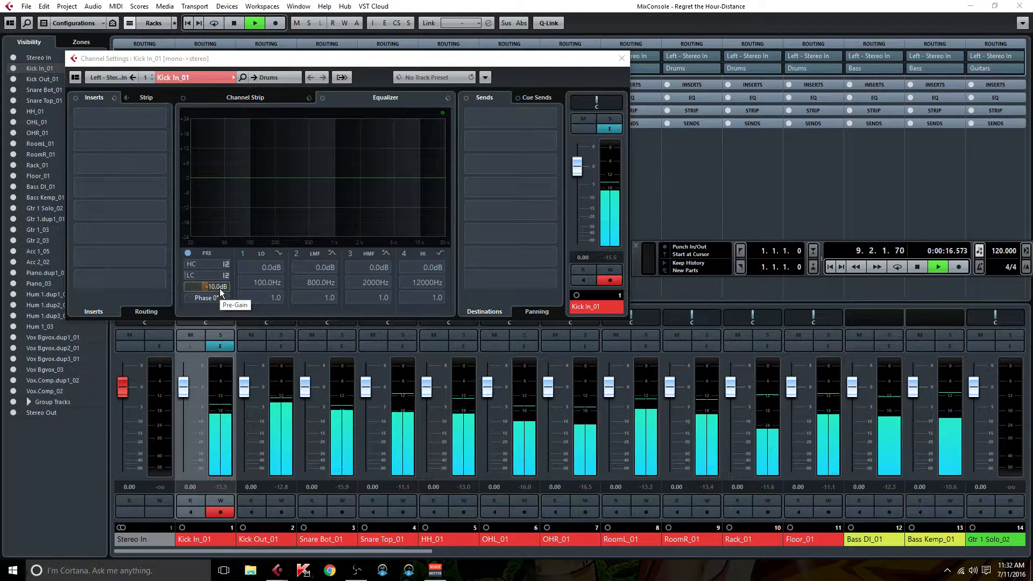
{"action": "left_click", "coordinate": [621, 58]}
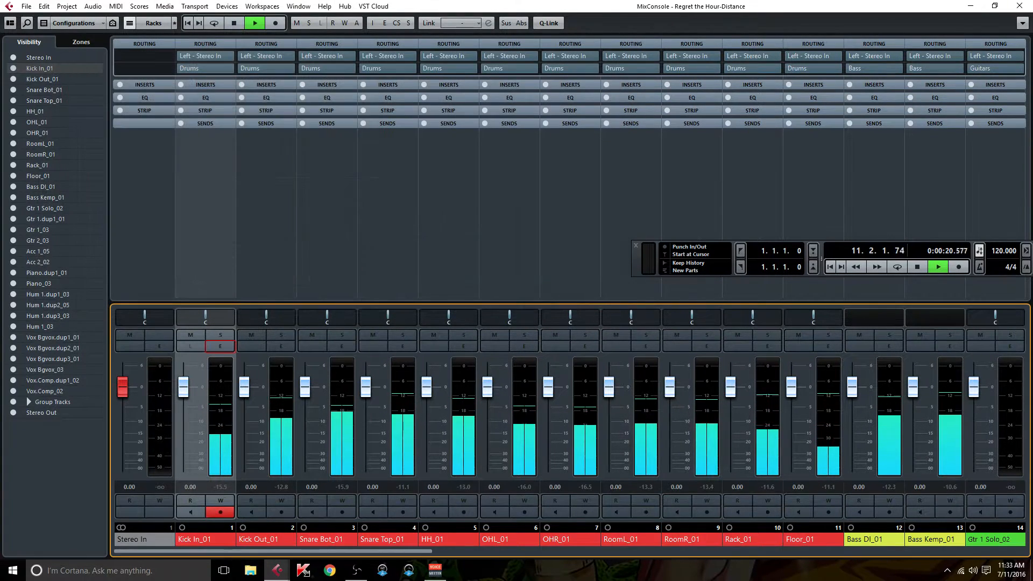
Check the pre-gain and meter levels of the Kick Out_01, Snare Bot_01 and Snare Top_01 channels during playback
{"action": "left_click", "coordinate": [288, 347]}
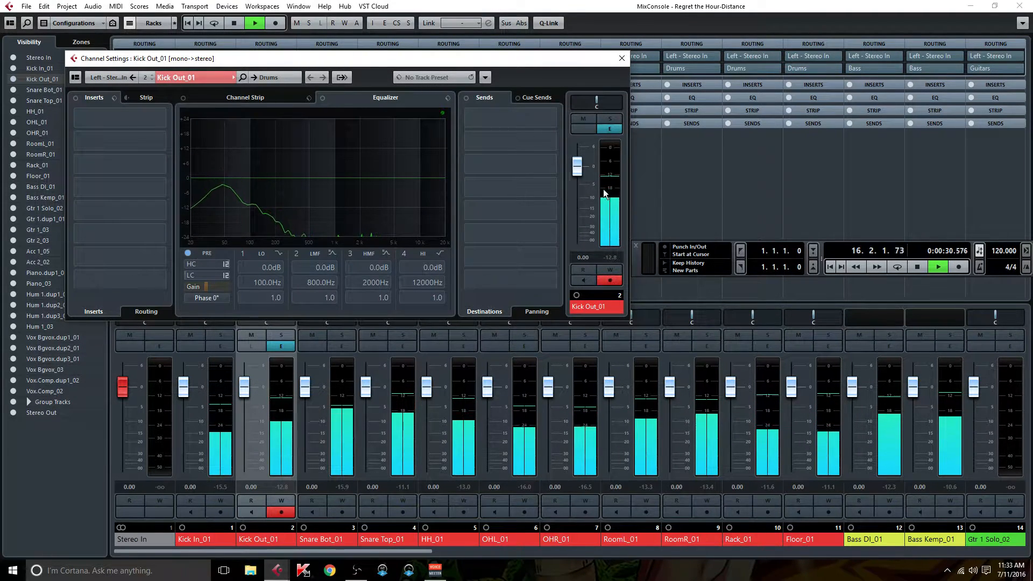
{"action": "left_click", "coordinate": [340, 346]}
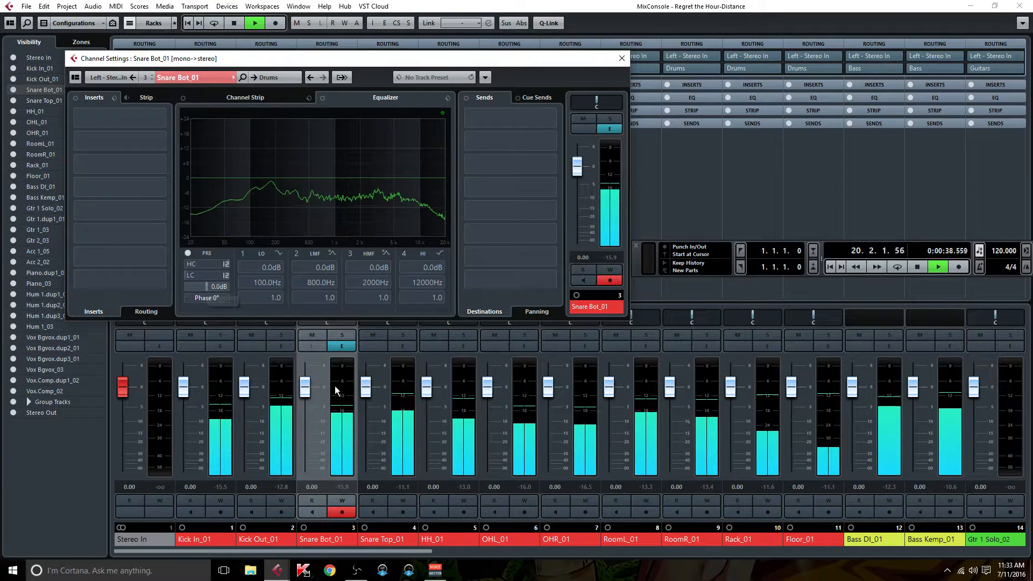
{"action": "left_click", "coordinate": [404, 346]}
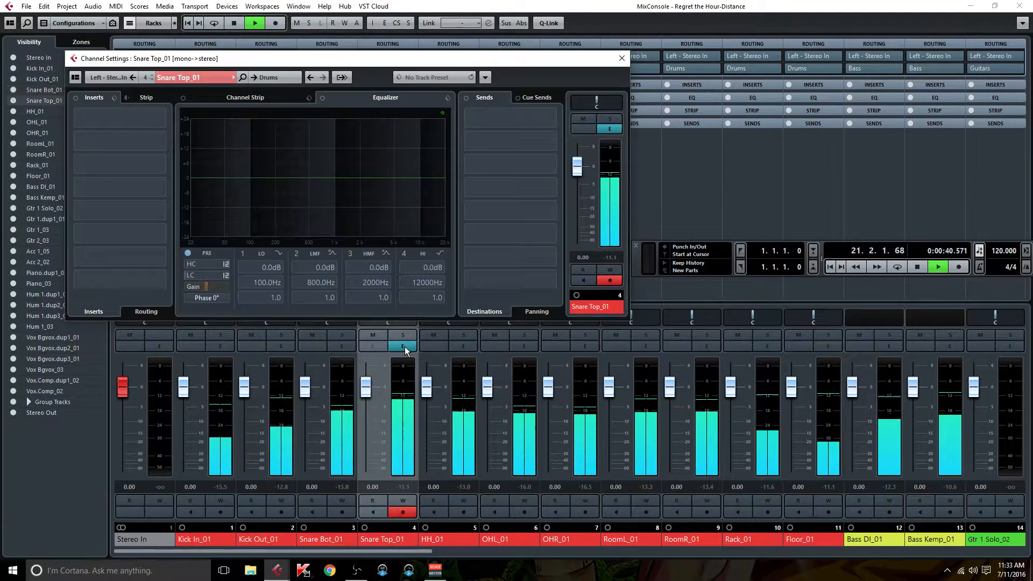
{"action": "scroll", "coordinate": [225, 289], "scroll_direction": "down", "scroll_amount": 5}
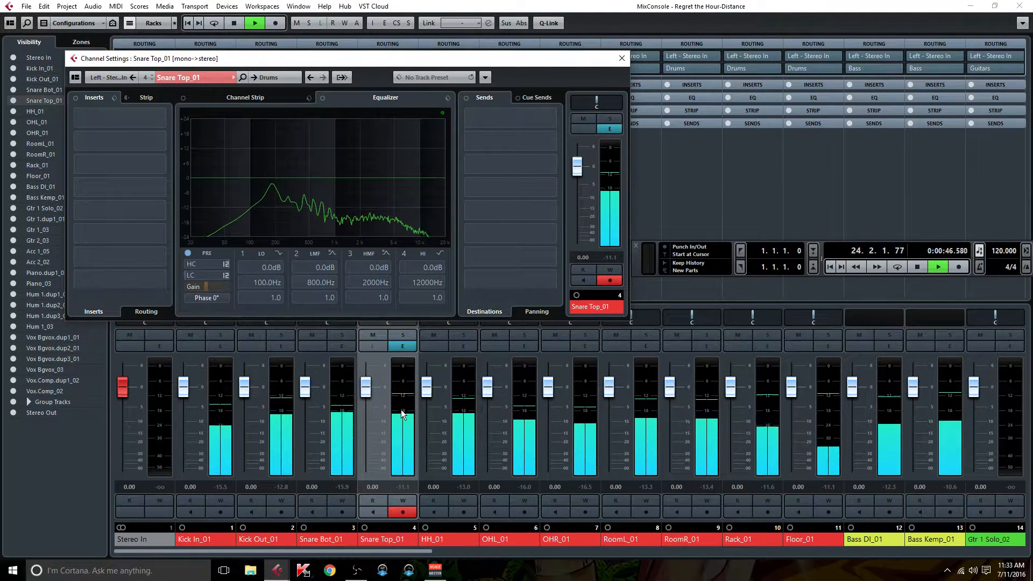
Examine the pre-gain and meter levels of the hi-hat, both overhead and both room channels in their channel settings
{"action": "left_click", "coordinate": [464, 345]}
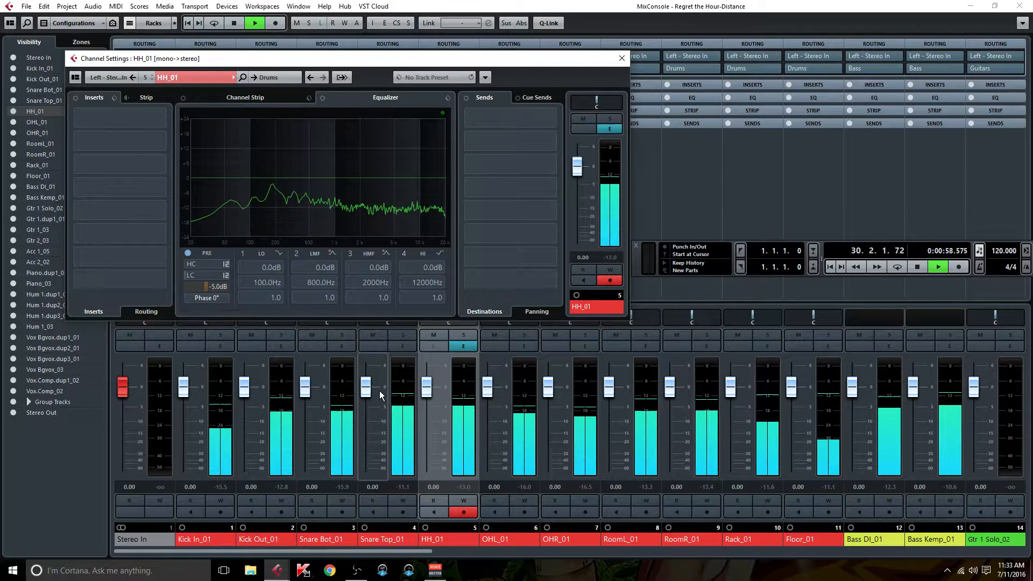
{"action": "left_click", "coordinate": [520, 347]}
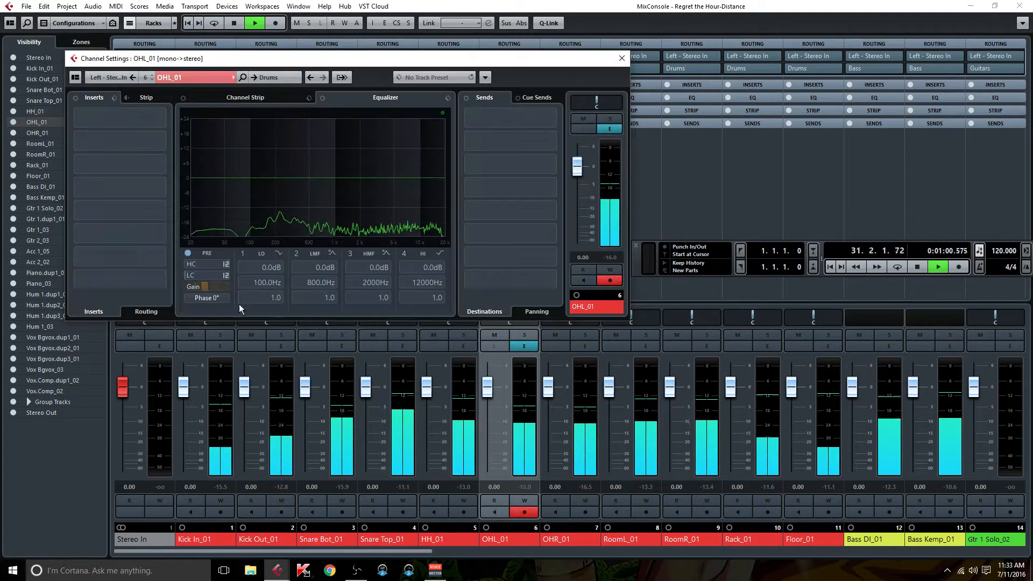
{"action": "left_click", "coordinate": [583, 346]}
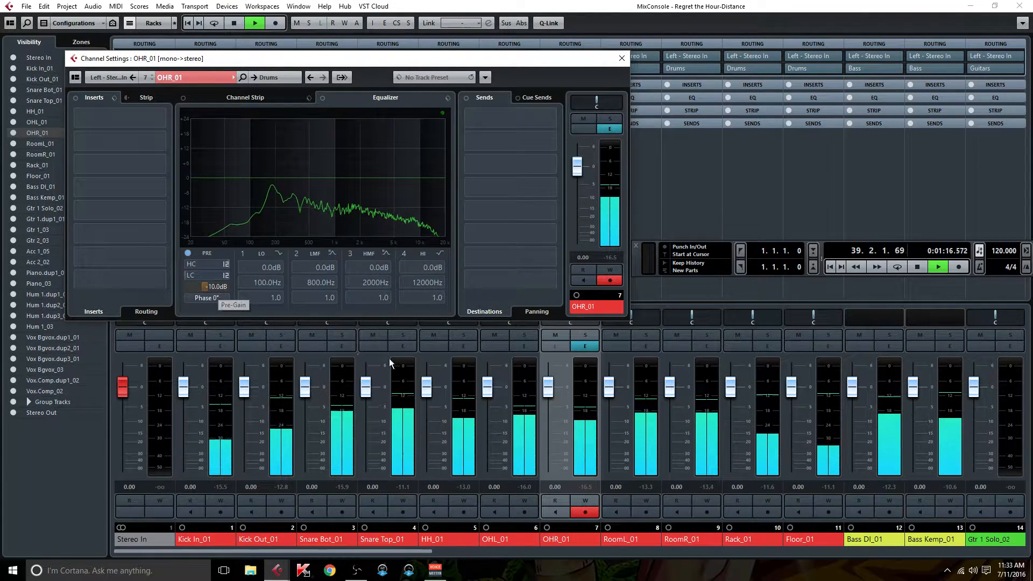
{"action": "left_click", "coordinate": [651, 347]}
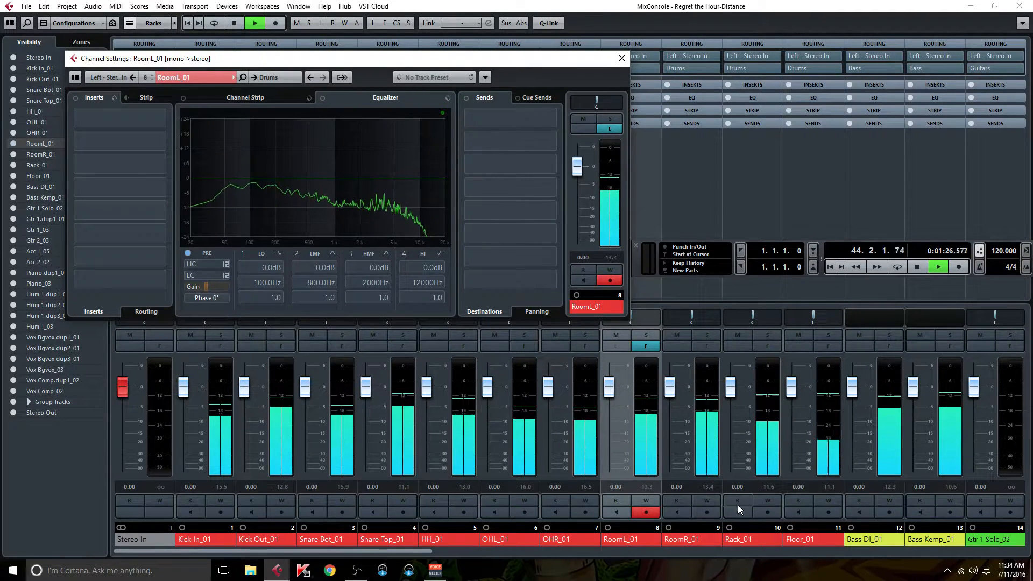
{"action": "left_click", "coordinate": [711, 347]}
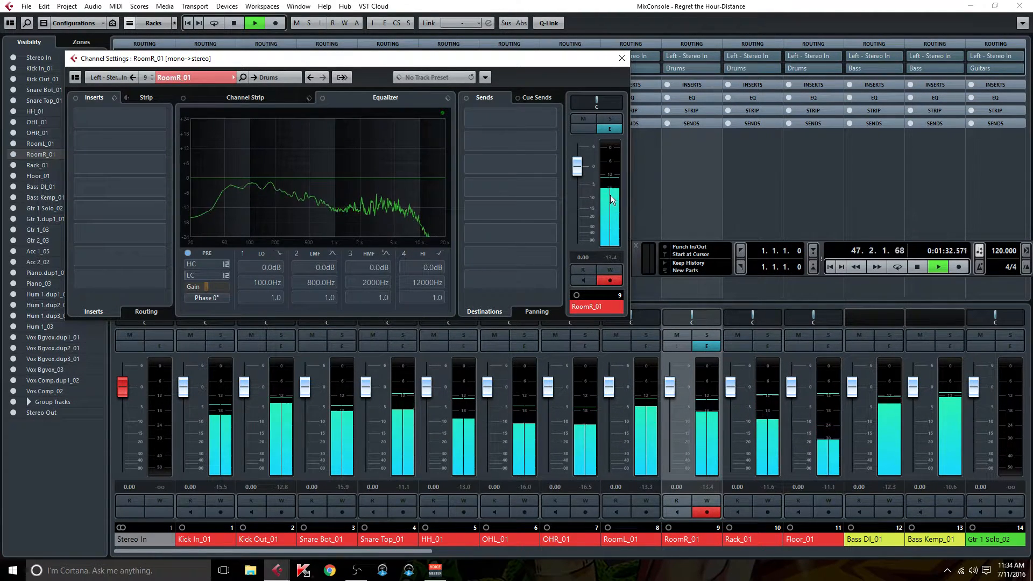
Inspect the pre-gain and meter levels of the Rack_01 and Floor_01 tom channels
{"action": "left_click", "coordinate": [771, 346]}
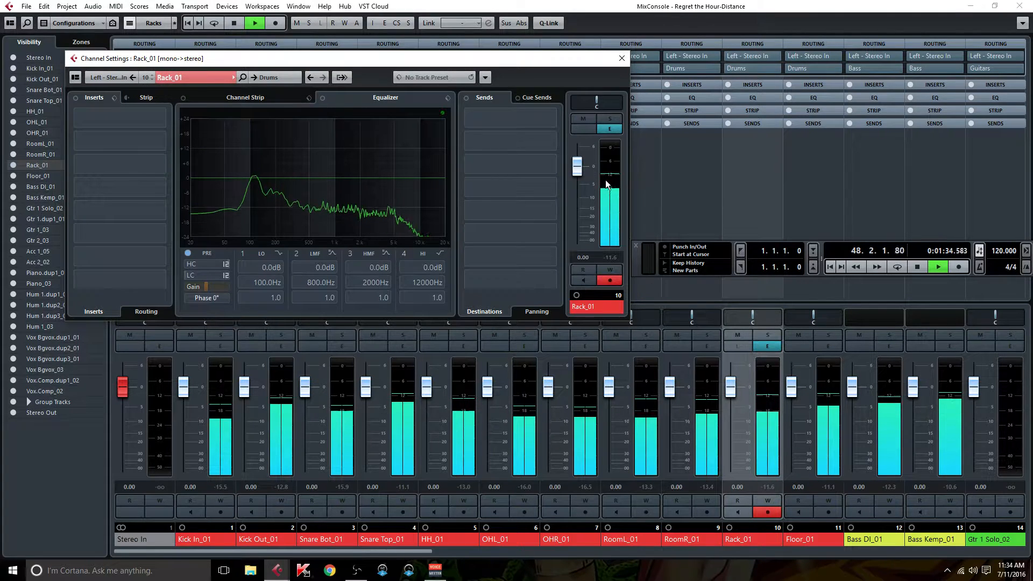
{"action": "mouse_move", "coordinate": [221, 288]}
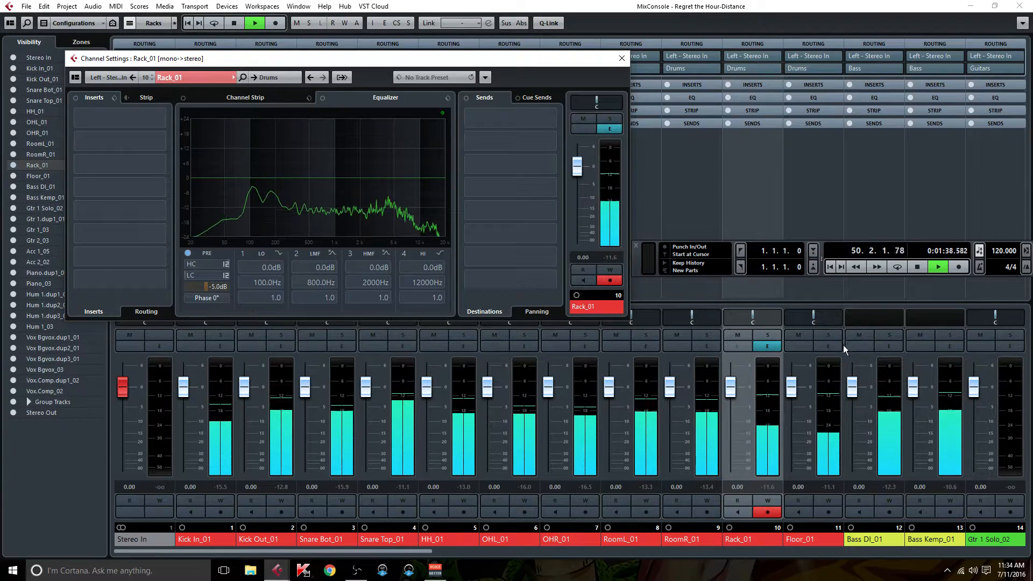
{"action": "left_click", "coordinate": [828, 346]}
{"action": "left_click_drag", "start_coordinate": [385, 554], "coordinate": [505, 559]}
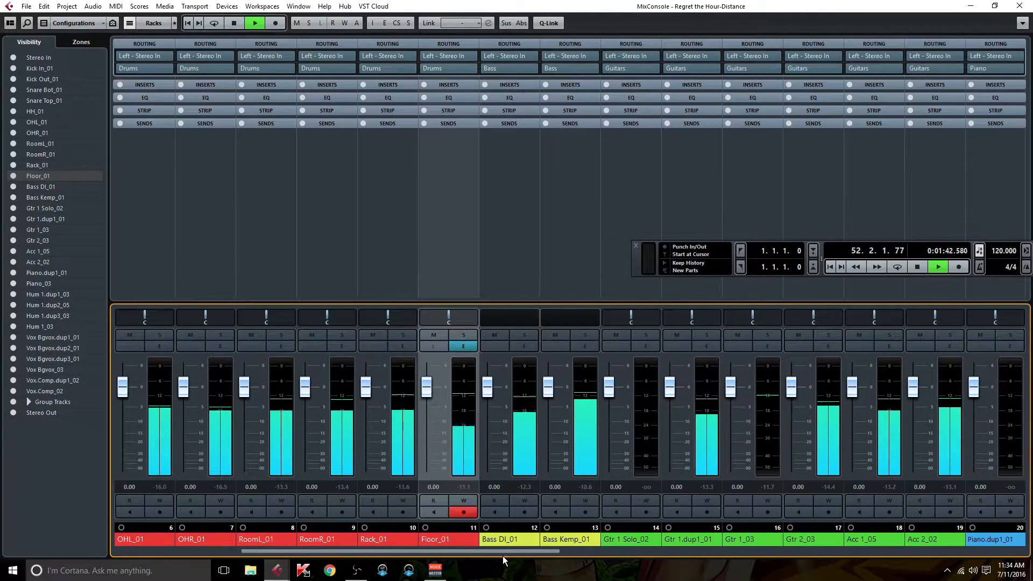
{"action": "left_click", "coordinate": [469, 346]}
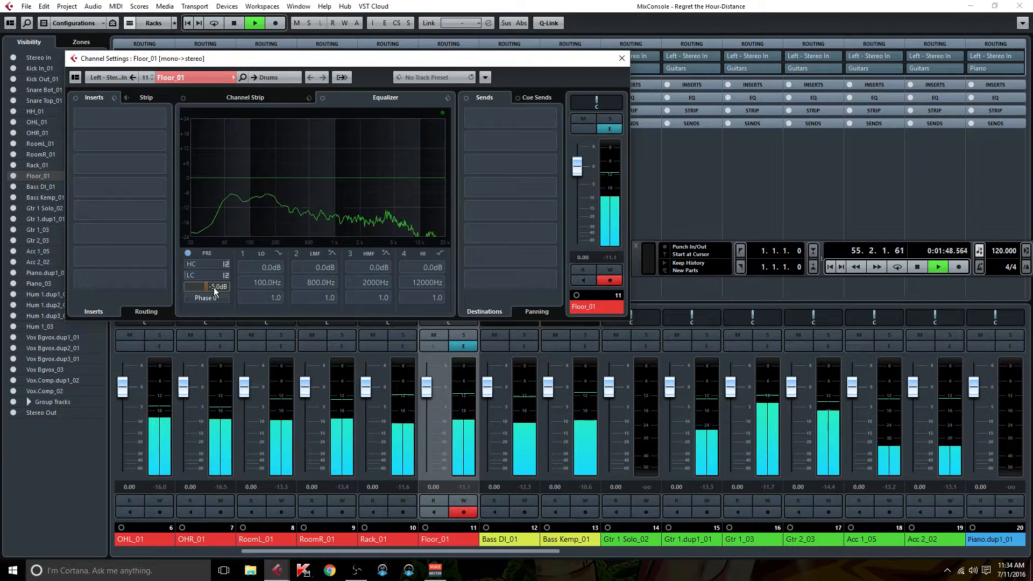
Check the pre-gain and meter levels of the Bass DI_01 and Bass Kemp_01 channels
{"action": "left_click", "coordinate": [525, 347]}
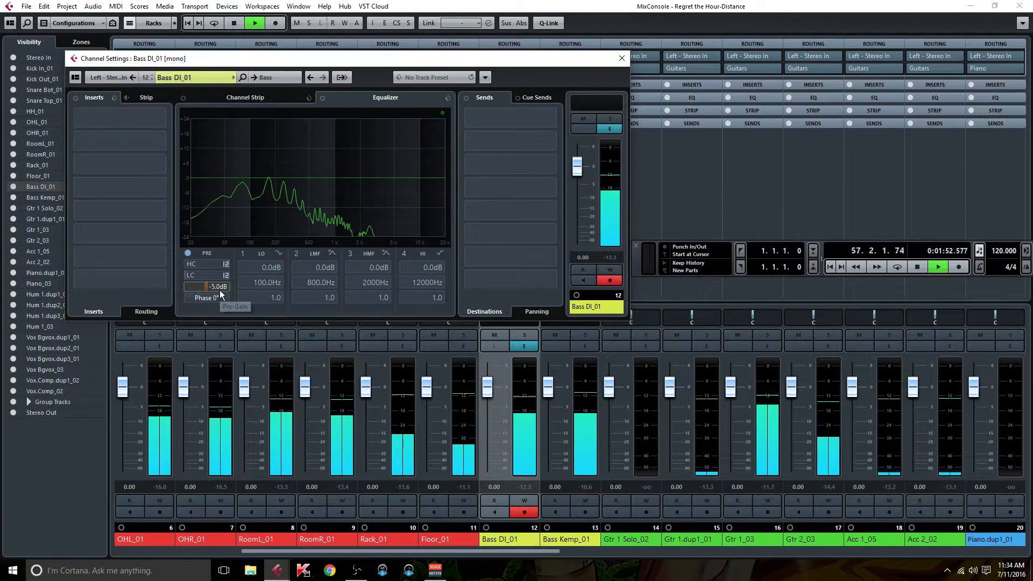
{"action": "left_click", "coordinate": [582, 346]}
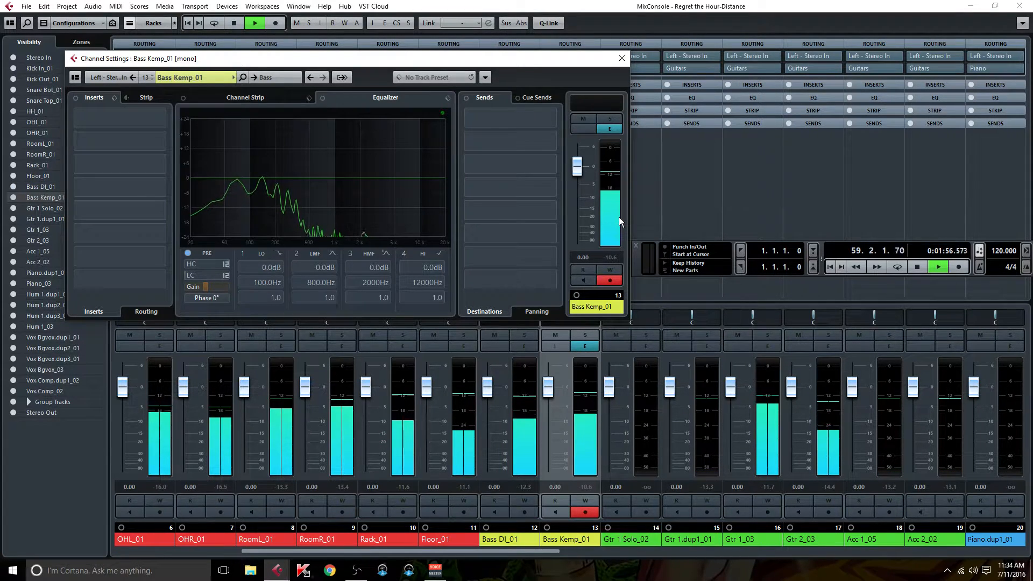
{"action": "mouse_move", "coordinate": [218, 288]}
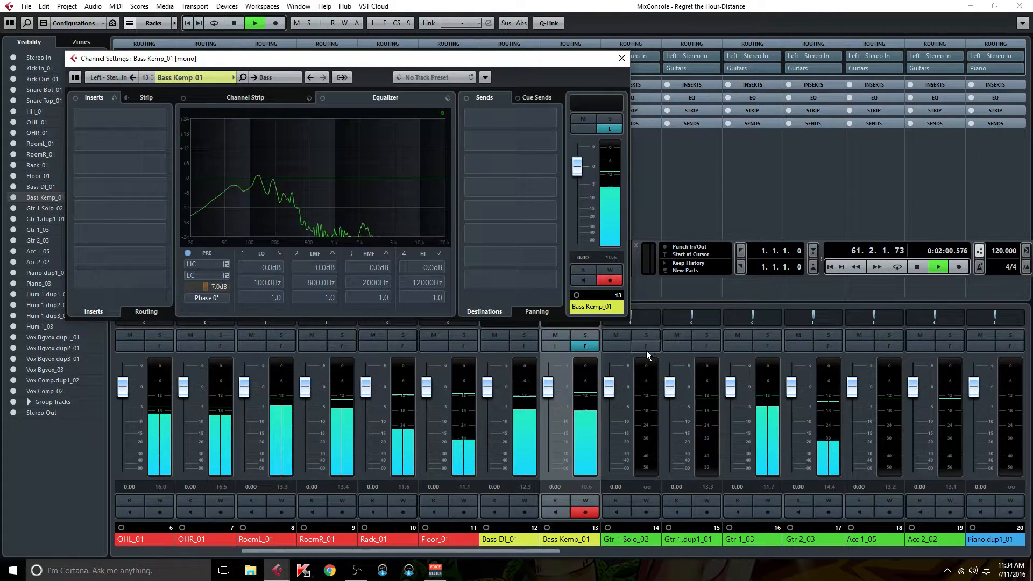
Examine the pre-gain and meter levels of the Gtr 1.dup1_01, Gtr 1_03 and Gtr 2_03 guitar channels
{"action": "left_click", "coordinate": [706, 347]}
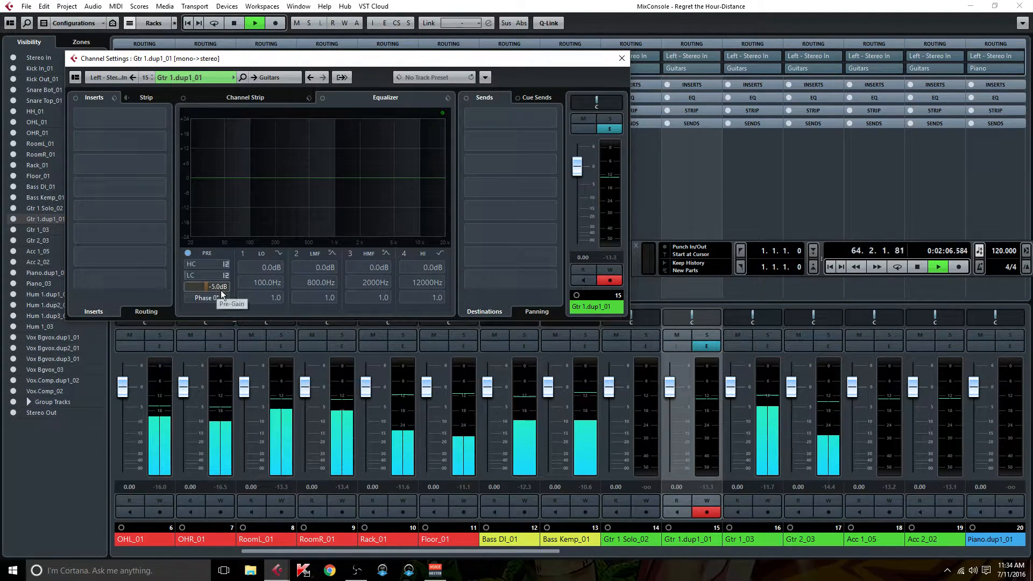
{"action": "left_click", "coordinate": [767, 346]}
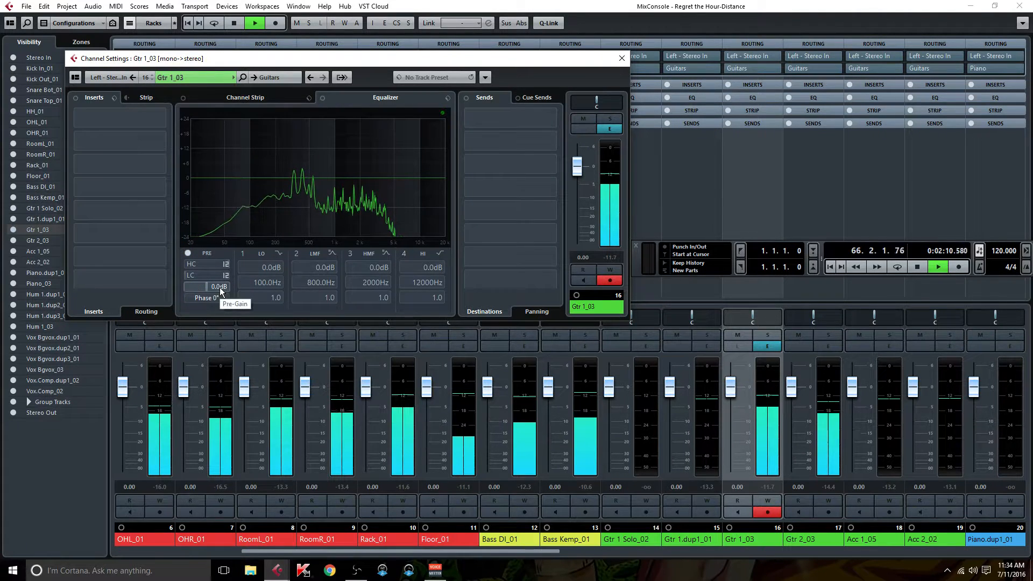
{"action": "left_click", "coordinate": [824, 348]}
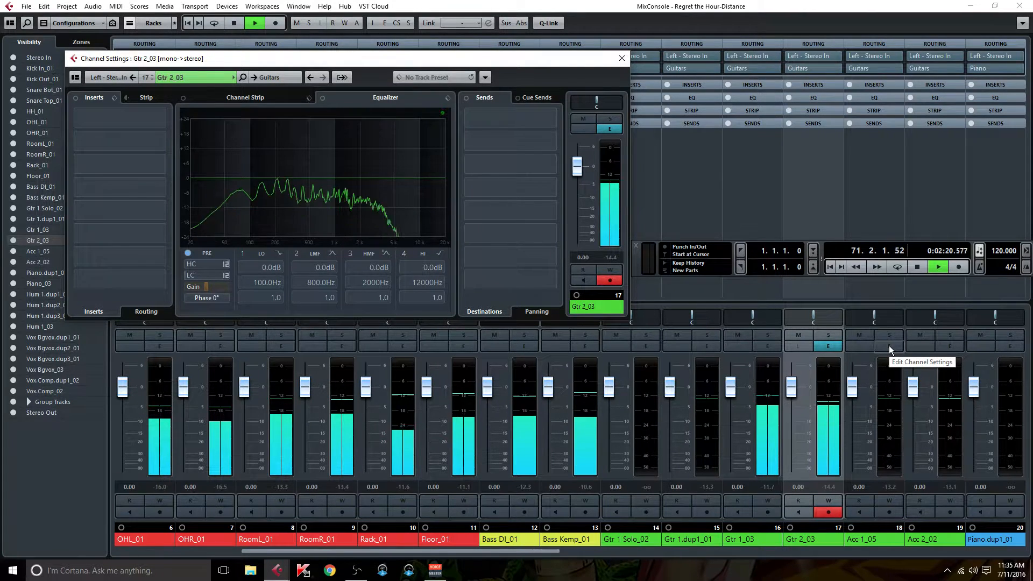
Inspect the pre-gain and meter level of the Vox.Comp_02 lead vocal channel, and close its channel settings
{"action": "left_click", "coordinate": [543, 552]}
{"action": "left_click_drag", "start_coordinate": [543, 552], "coordinate": [810, 551]}
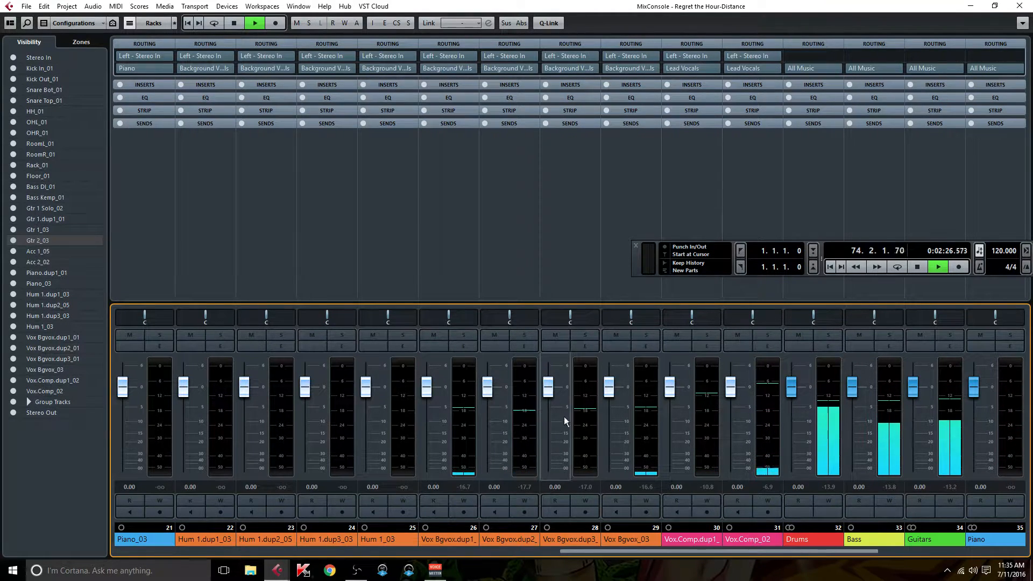
{"action": "left_click", "coordinate": [767, 346]}
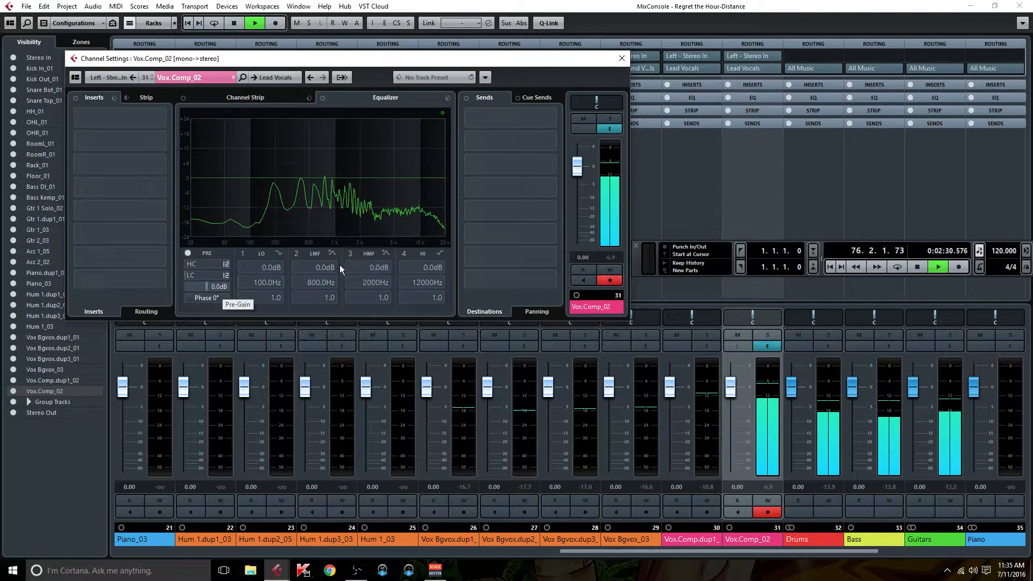
{"action": "left_click", "coordinate": [621, 57]}
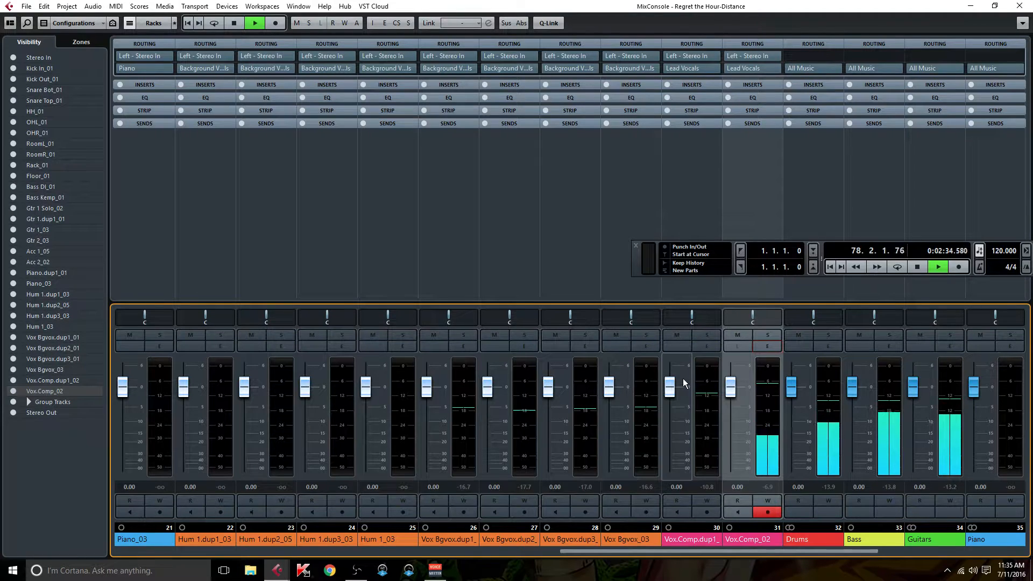
Inspect the pre-gain and meter level of the Vox Bgvox_03 background vocal channel, and close its channel settings
{"action": "left_click", "coordinate": [647, 347]}
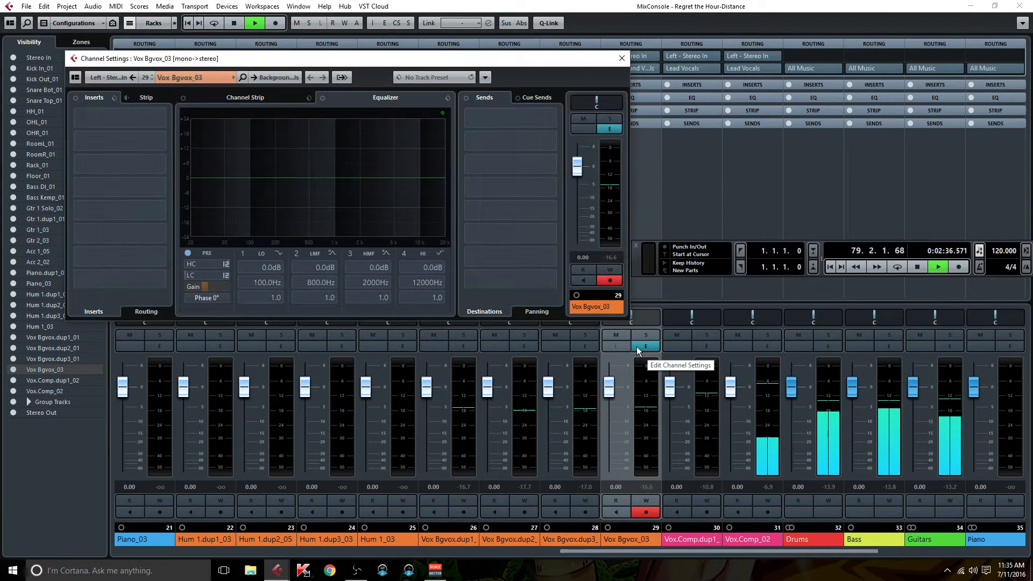
{"action": "mouse_move", "coordinate": [193, 285]}
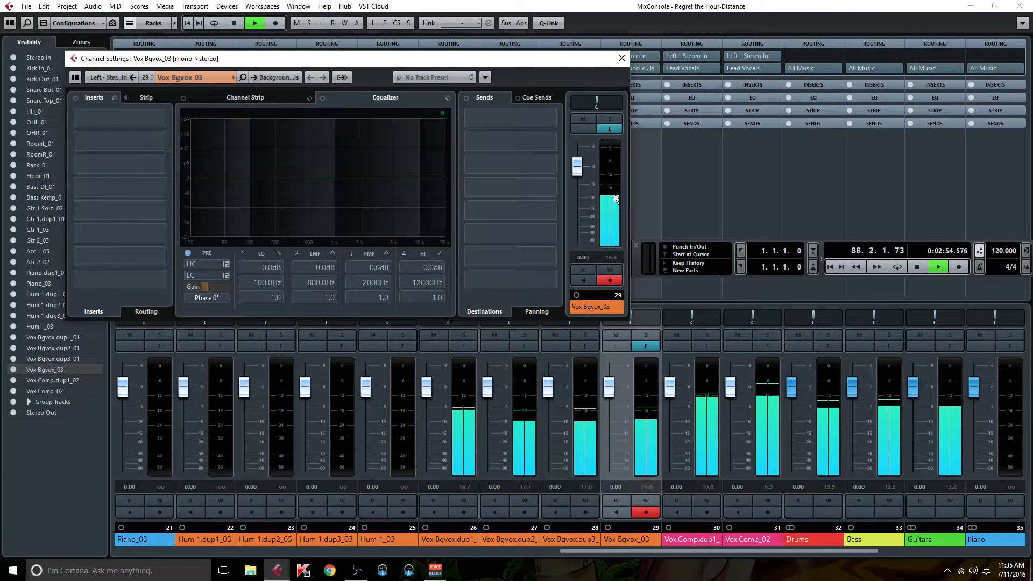
{"action": "left_click", "coordinate": [621, 58]}
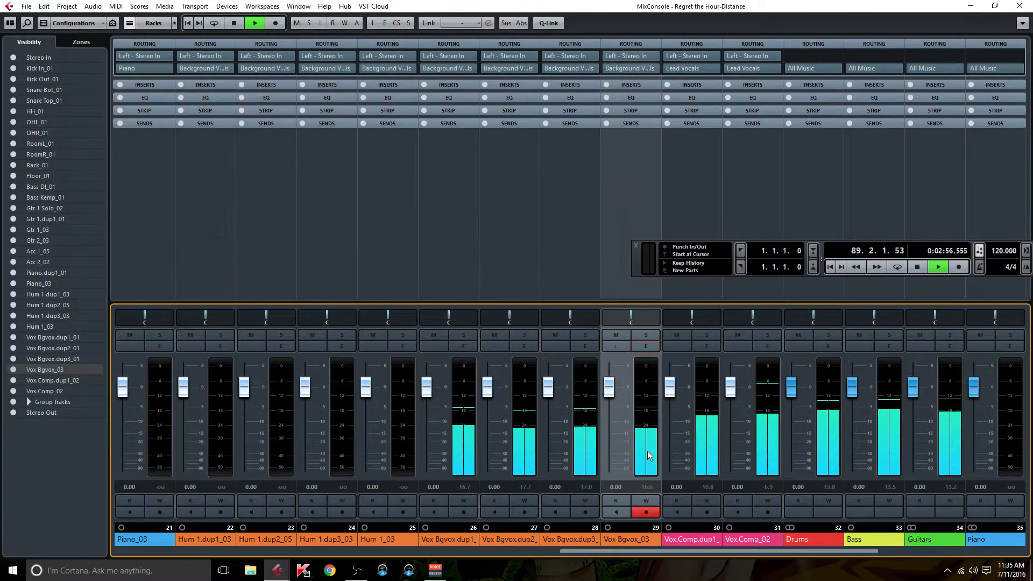
Check the group channels' meter levels, stop playback and place the transport panel above the faders
{"action": "left_click_drag", "start_coordinate": [677, 551], "coordinate": [798, 554]}
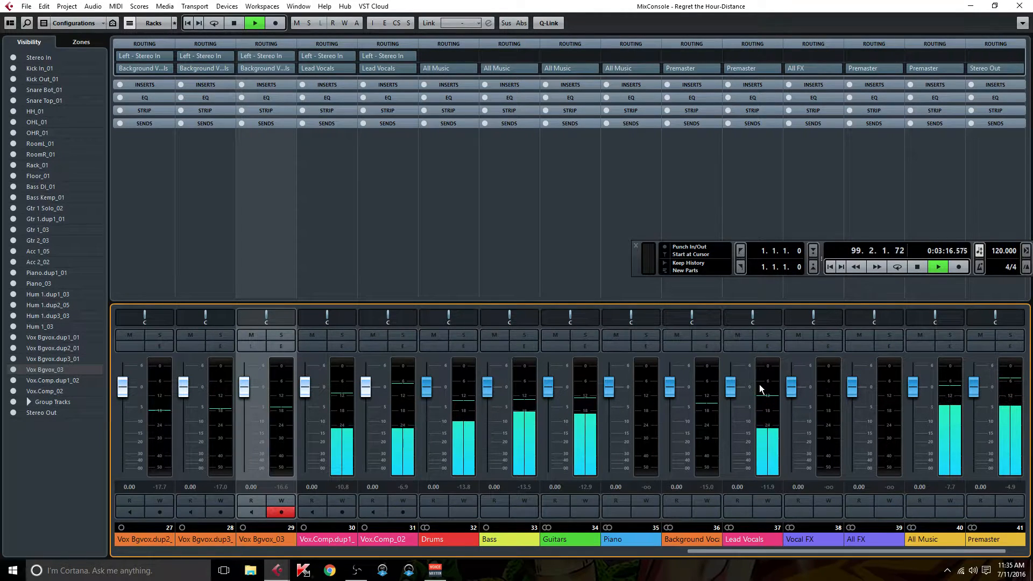
{"action": "key", "text": "space"}
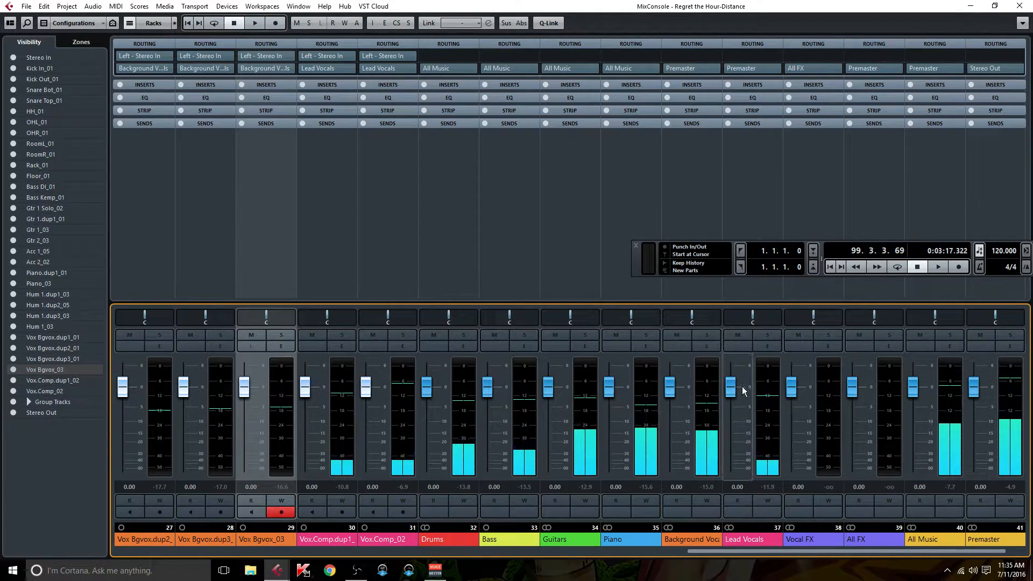
{"action": "left_click_drag", "start_coordinate": [635, 269], "coordinate": [361, 518]}
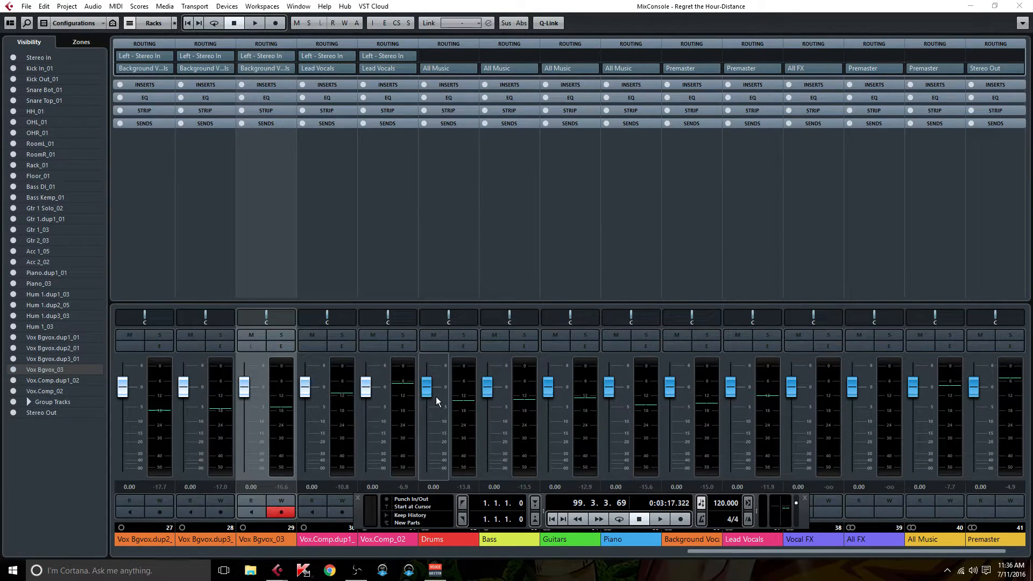
{"action": "left_click_drag", "start_coordinate": [363, 517], "coordinate": [396, 286]}
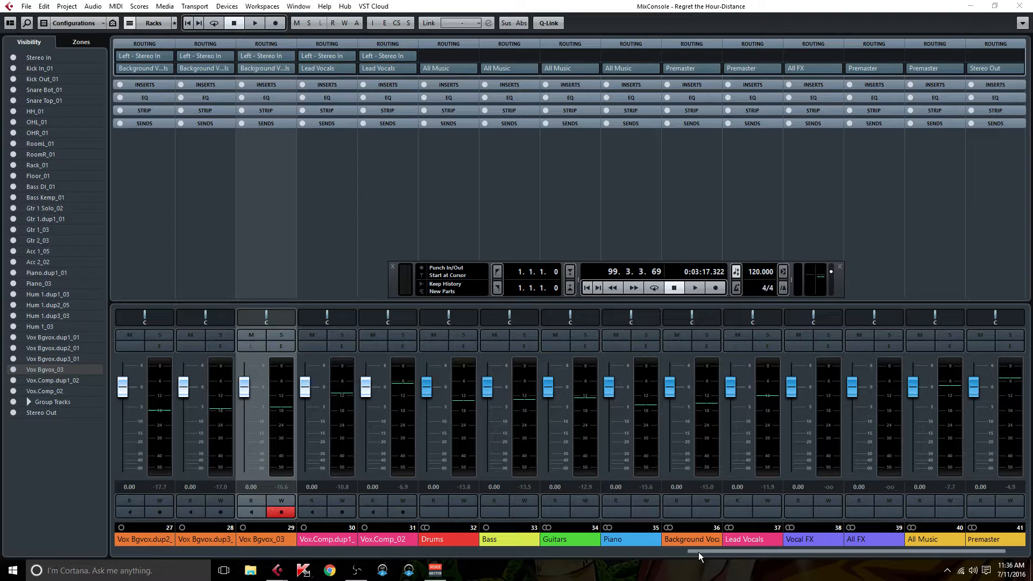
Inspect the pre-gain and meter level of the Drums group channel, keeping the transport panel clear of its settings, and close them
{"action": "left_click", "coordinate": [463, 346]}
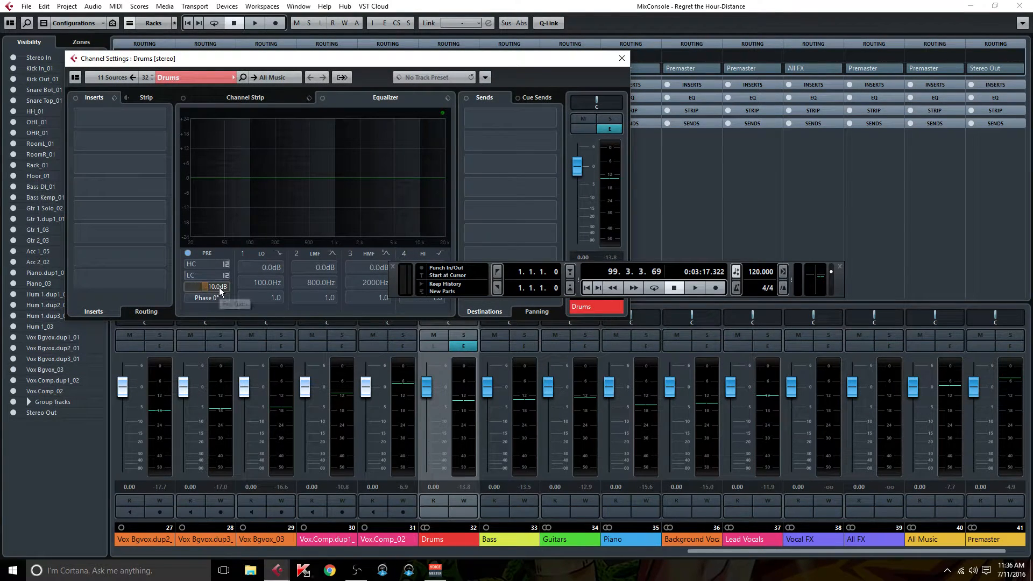
{"action": "left_click_drag", "start_coordinate": [397, 288], "coordinate": [397, 469]}
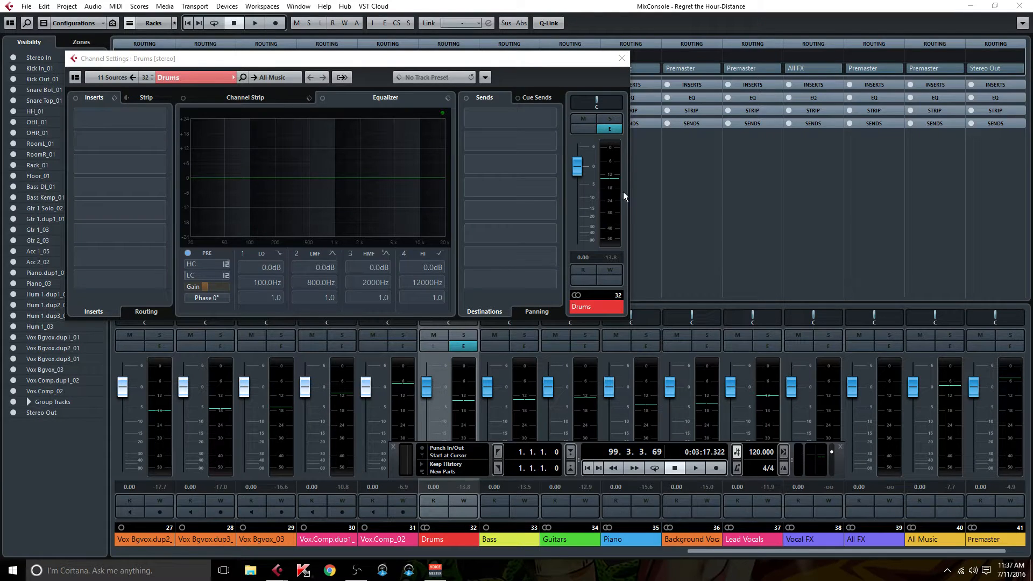
{"action": "left_click", "coordinate": [621, 58]}
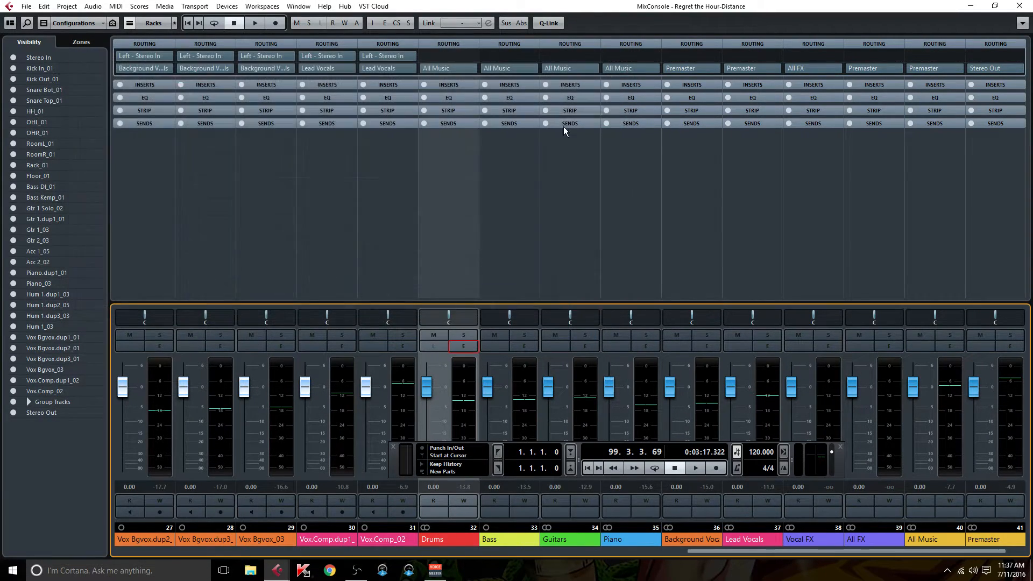
Examine the Vox.Comp_02 channel's pre-gain section, and move the transport panel clear of the drum channels' faders and meters
{"action": "left_click_drag", "start_coordinate": [705, 551], "coordinate": [603, 553]}
{"action": "left_click", "coordinate": [709, 346]}
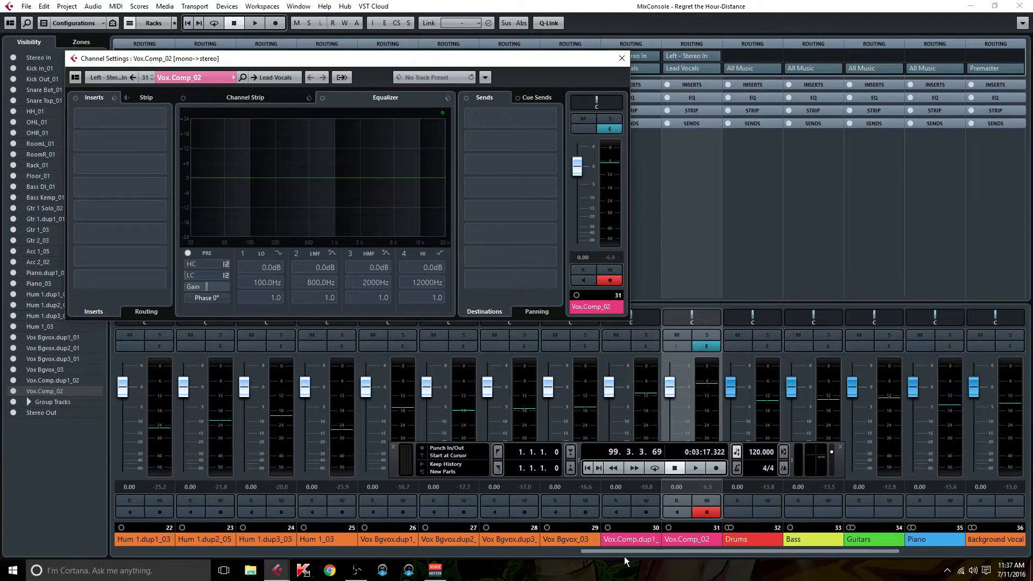
{"action": "left_click_drag", "start_coordinate": [611, 551], "coordinate": [135, 566]}
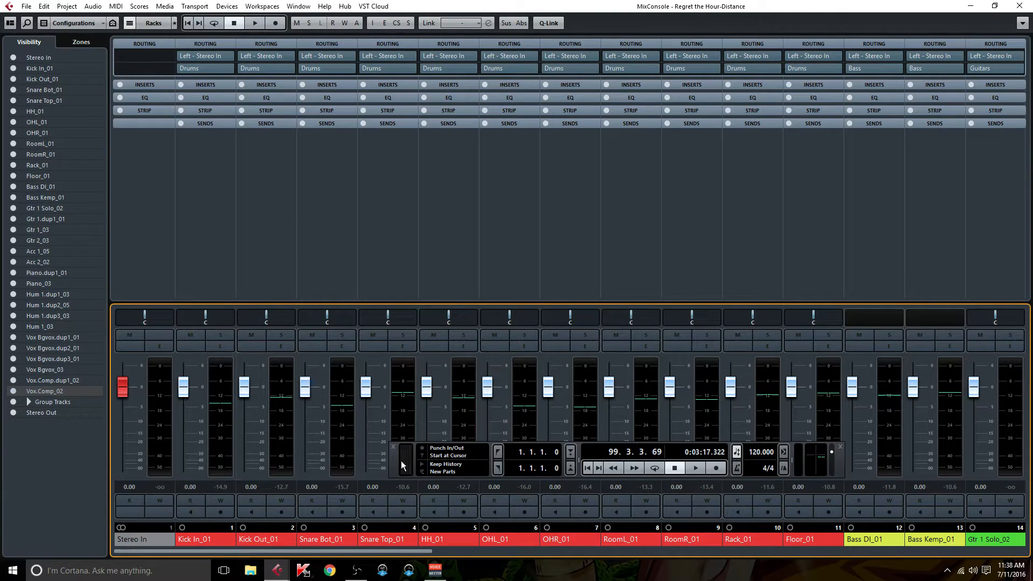
{"action": "left_click_drag", "start_coordinate": [399, 462], "coordinate": [262, 237]}
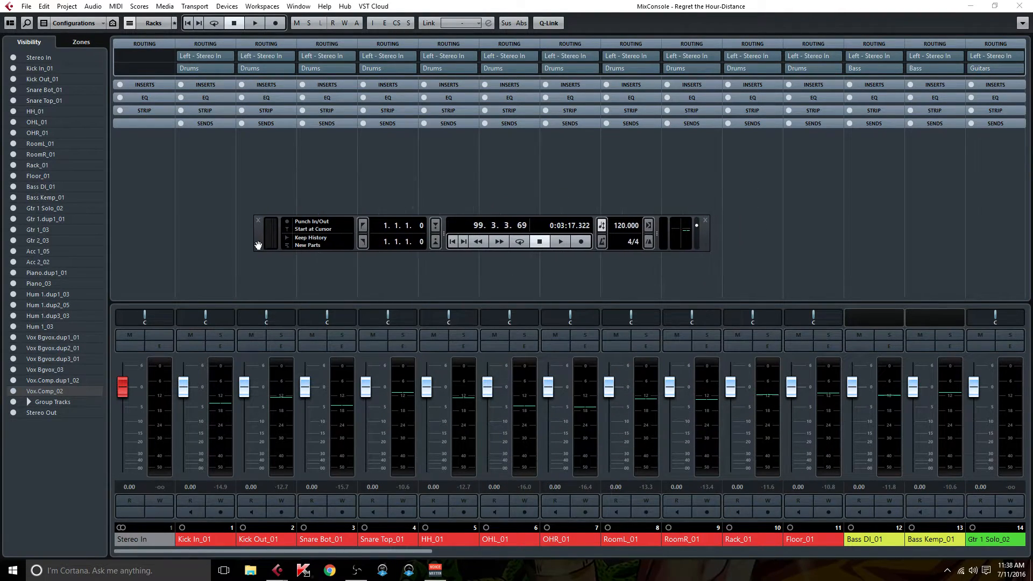
Compare the peak meter levels across the track, group and output channels, and clear the clip indicator on the transport panel
{"action": "left_click_drag", "start_coordinate": [413, 551], "coordinate": [1025, 549]}
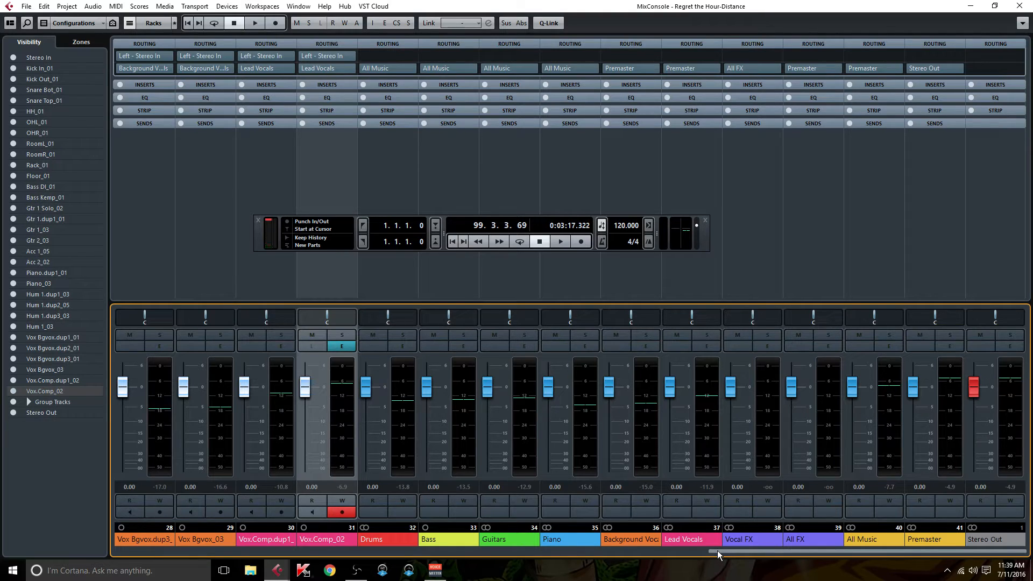
{"action": "left_click_drag", "start_coordinate": [717, 550], "coordinate": [474, 546]}
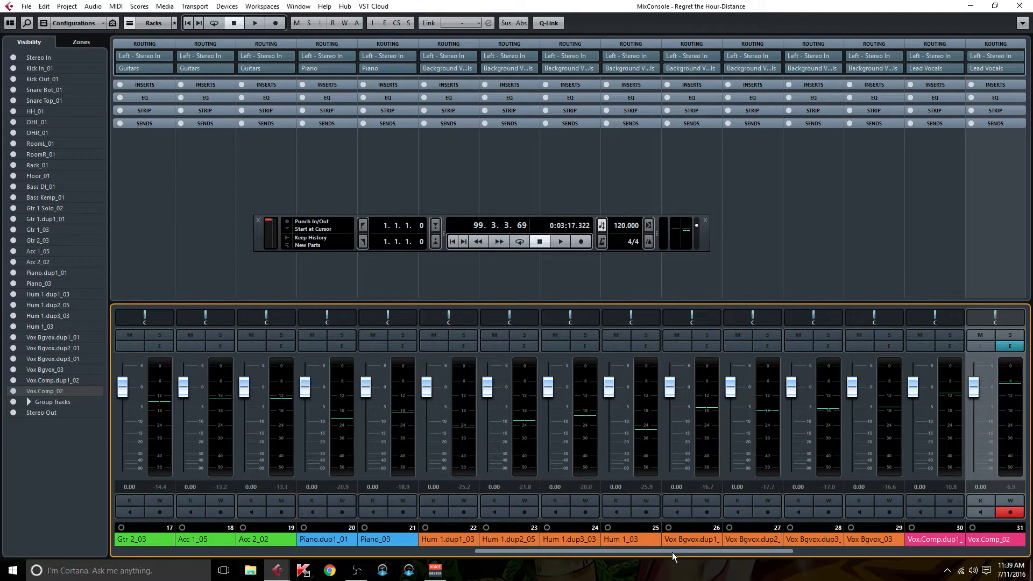
{"action": "left_click_drag", "start_coordinate": [671, 550], "coordinate": [942, 553]}
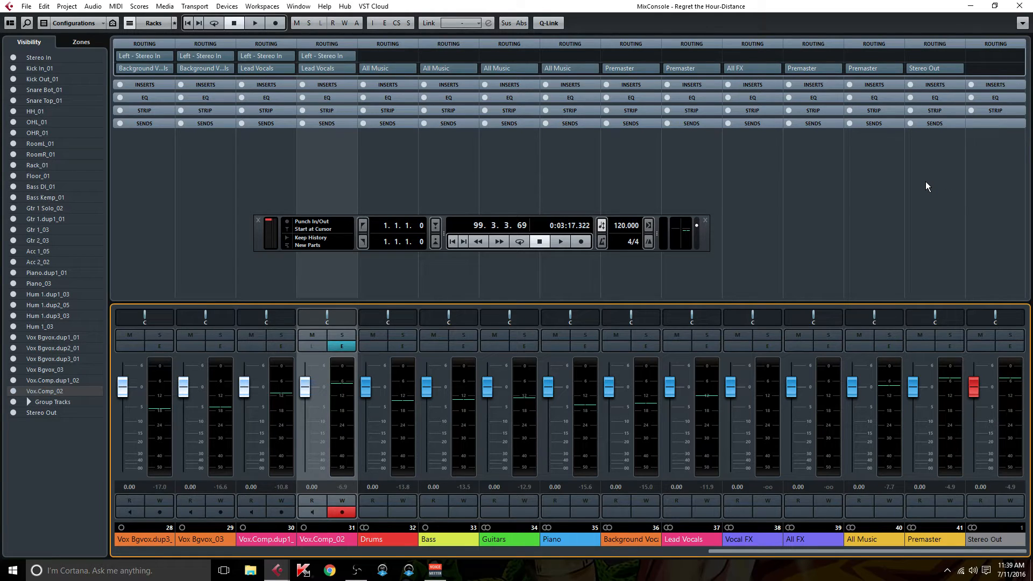
{"action": "left_click_drag", "start_coordinate": [715, 550], "coordinate": [466, 554]}
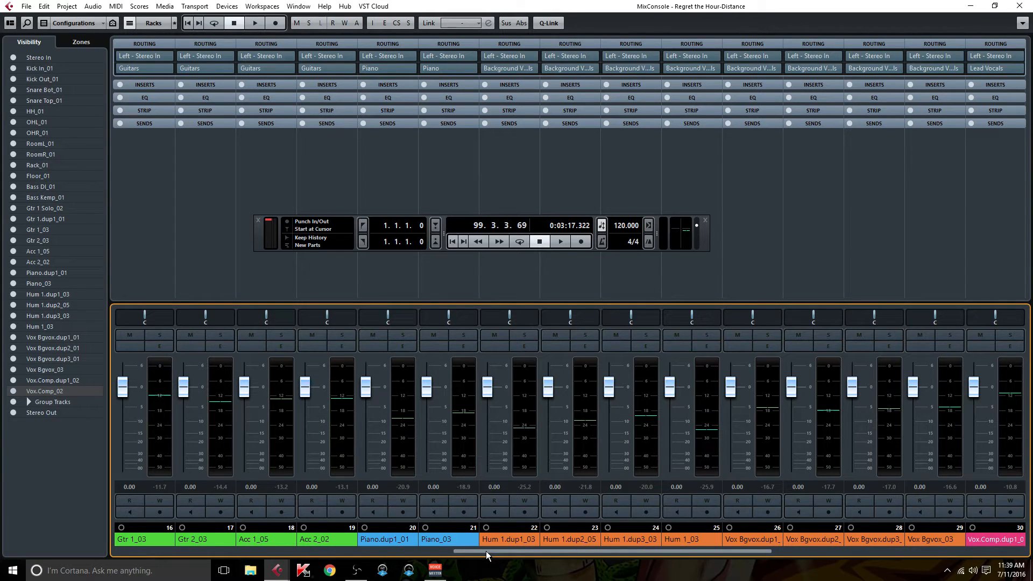
{"action": "left_click_drag", "start_coordinate": [486, 551], "coordinate": [572, 548]}
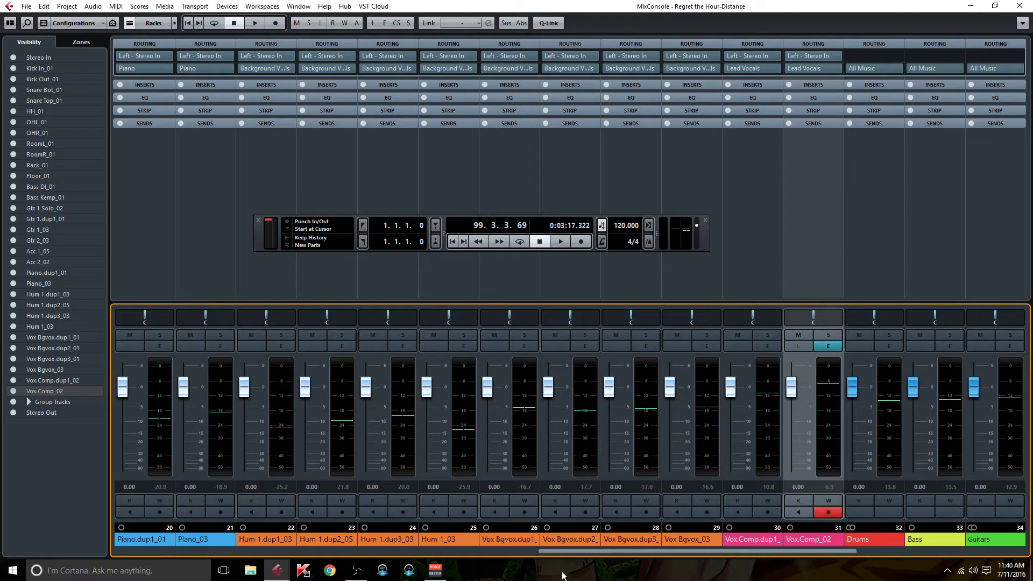
{"action": "left_click_drag", "start_coordinate": [561, 551], "coordinate": [379, 562]}
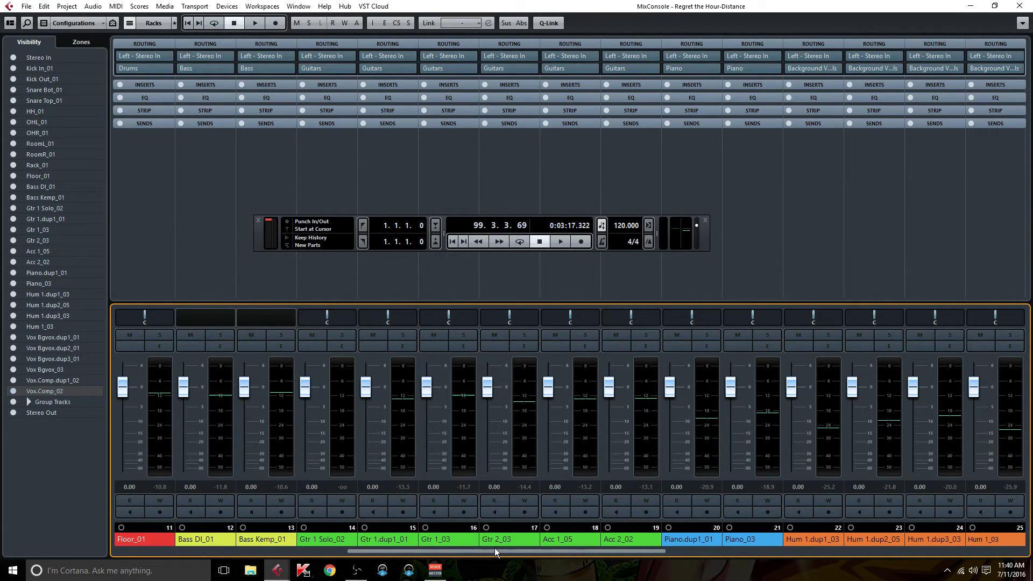
{"action": "left_click_drag", "start_coordinate": [495, 550], "coordinate": [274, 559]}
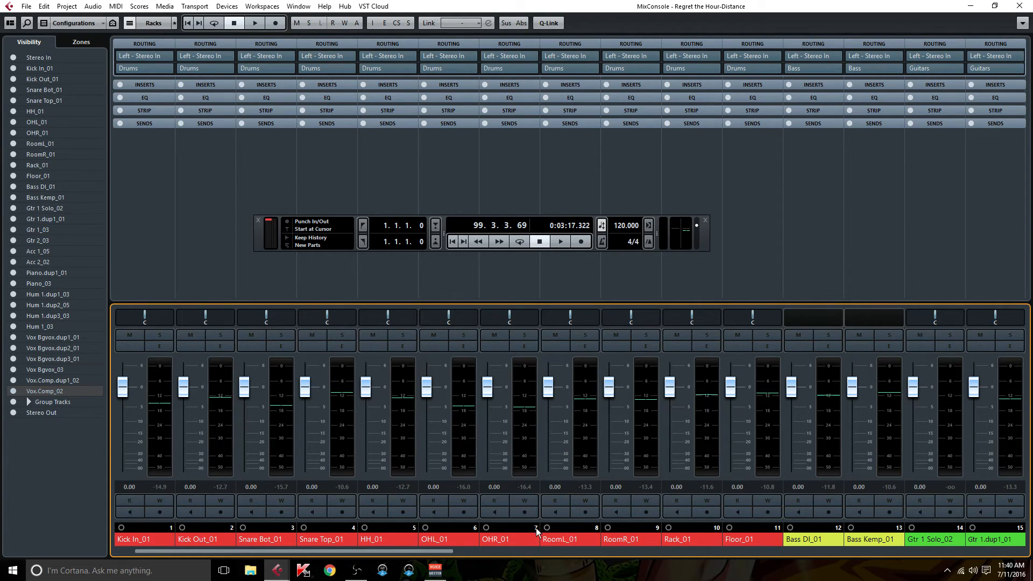
{"action": "left_click_drag", "start_coordinate": [428, 551], "coordinate": [1007, 561]}
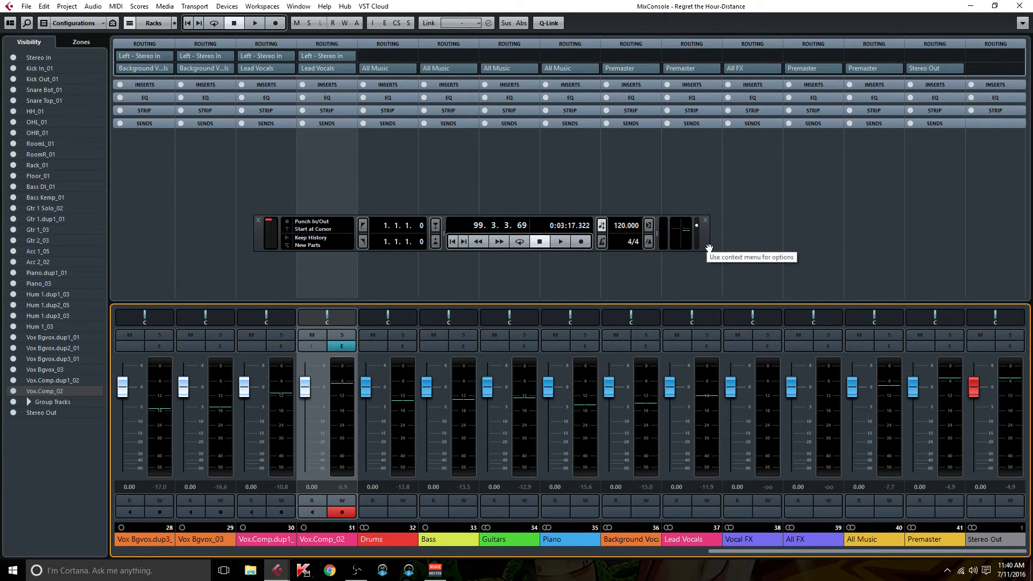
{"action": "left_click", "coordinate": [269, 220]}
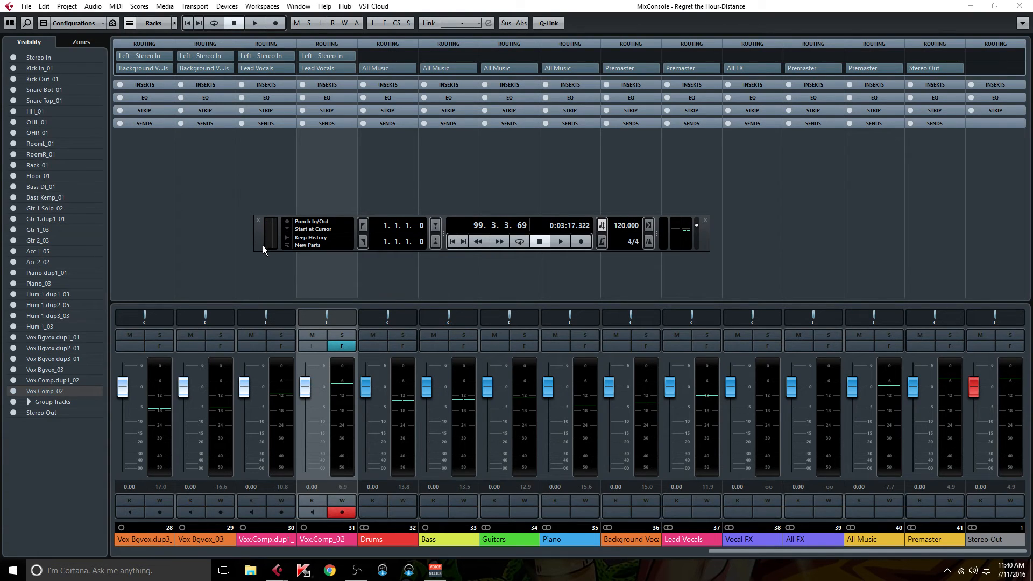